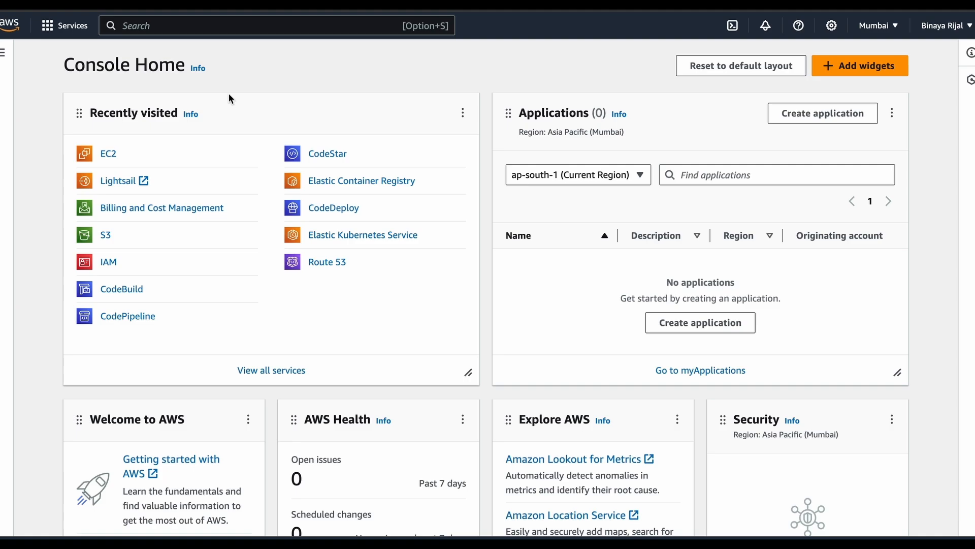
Open the EC2 service and start launching a new instance
click(105, 155)
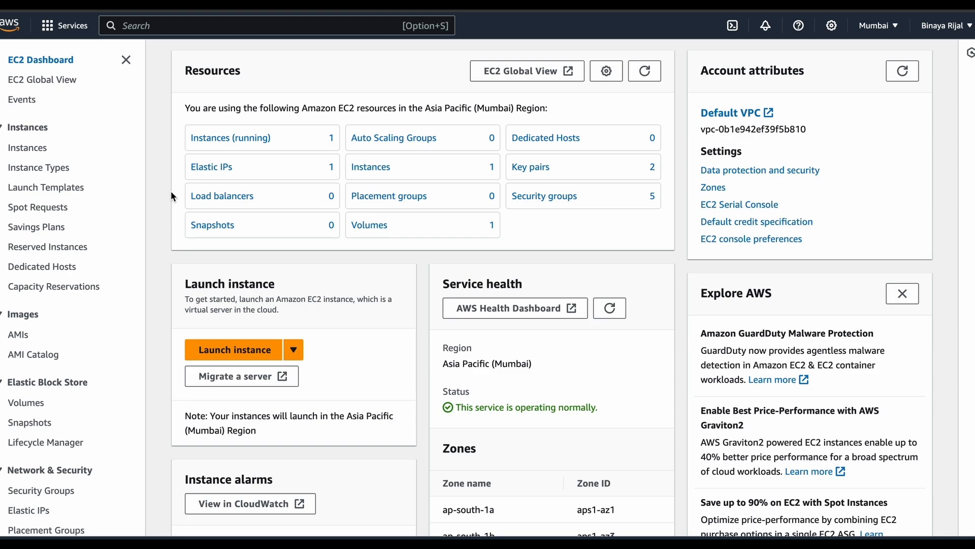
scroll(234, 349, down, 1)
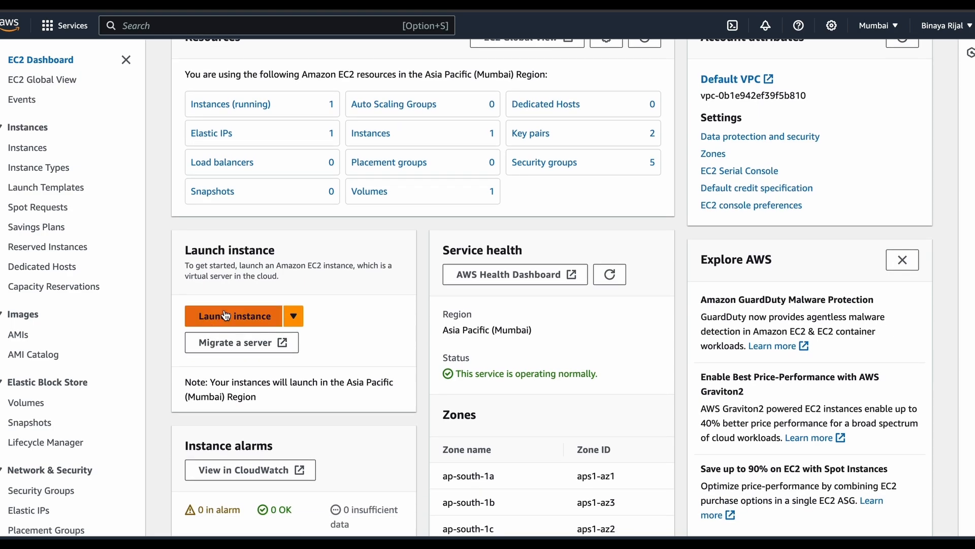
click(233, 318)
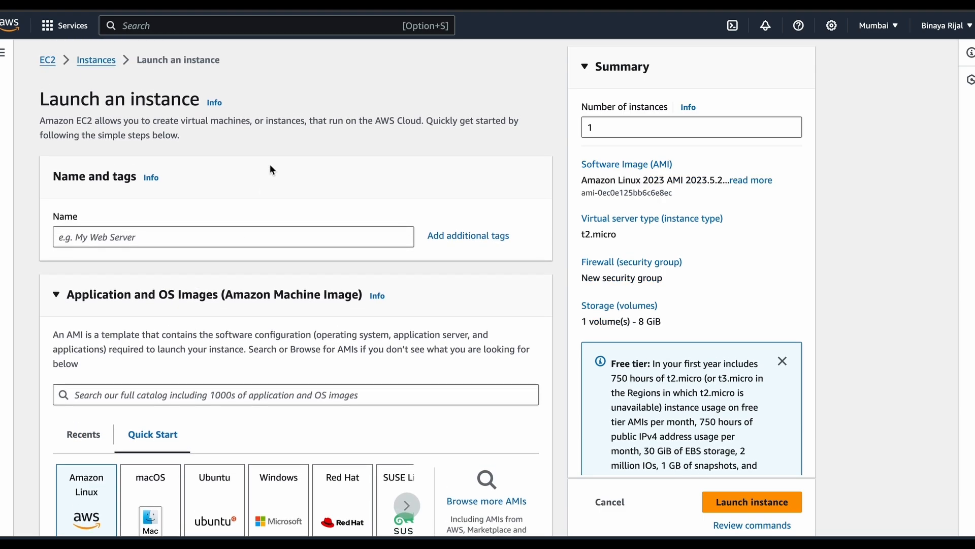
Name the new instance my-windows-server
click(215, 231)
text(my-)
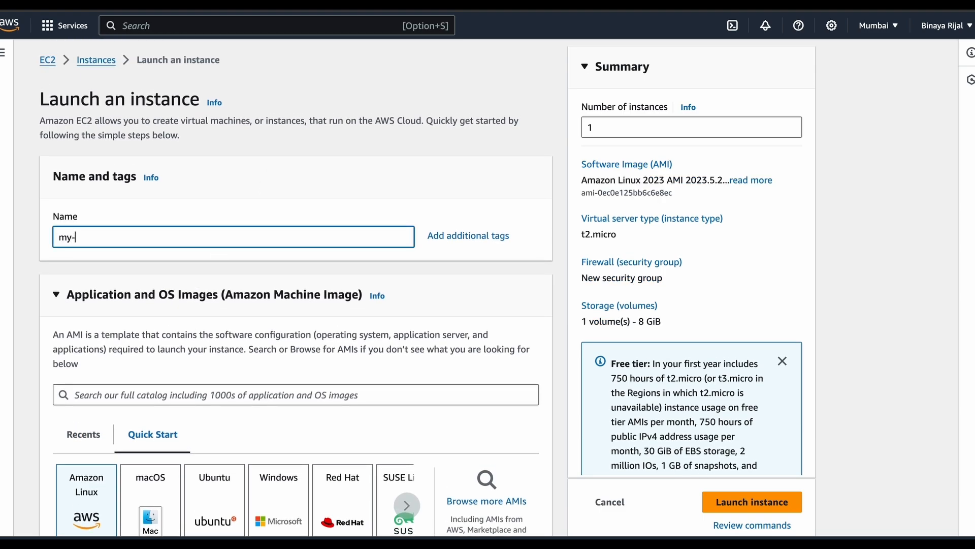
text(windows-server)
click(234, 216)
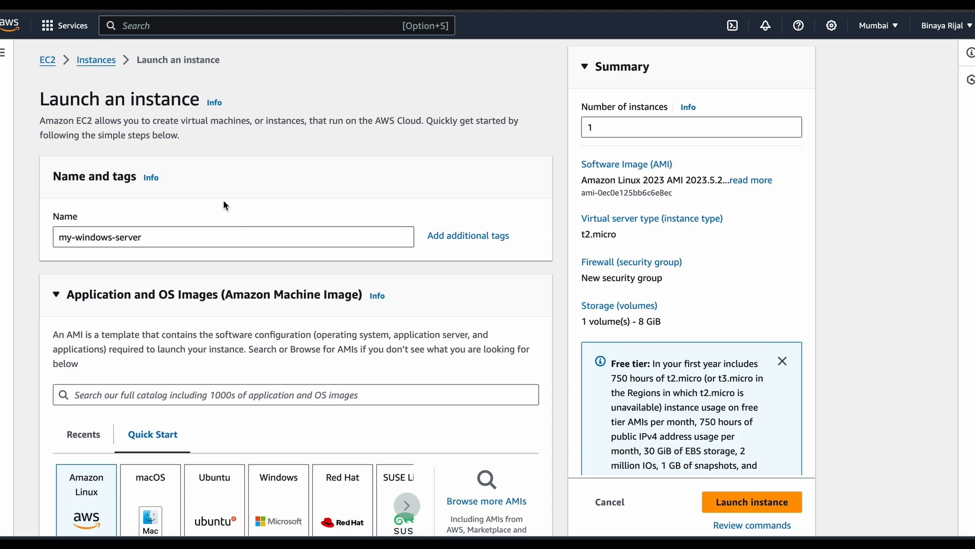
Expand the instance's name section to show the additional tag settings
scroll(224, 203, down, 3)
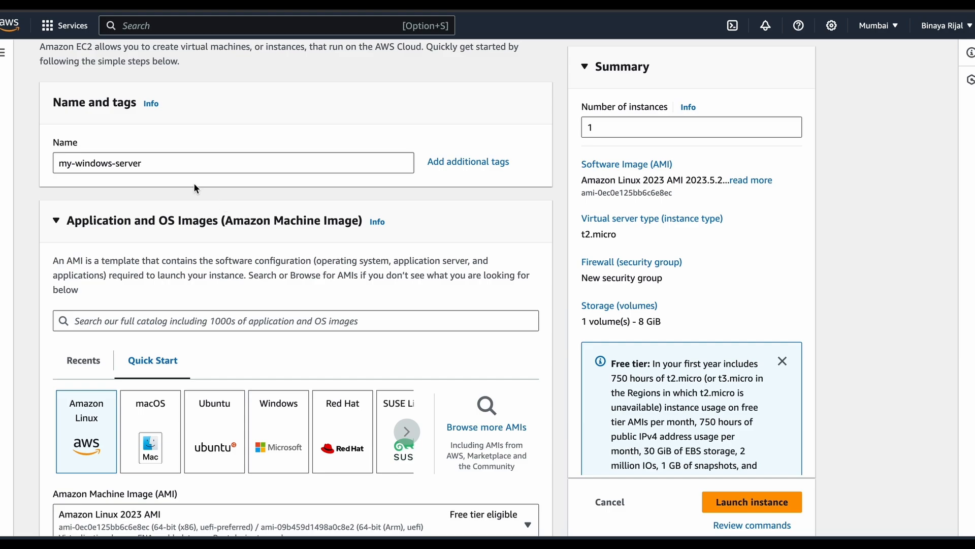
click(478, 162)
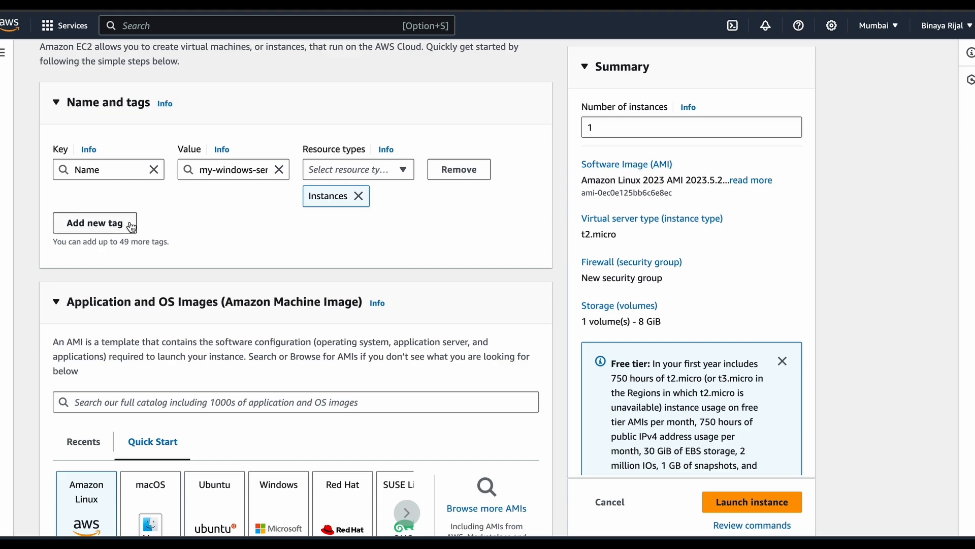
scroll(110, 231, down, 1)
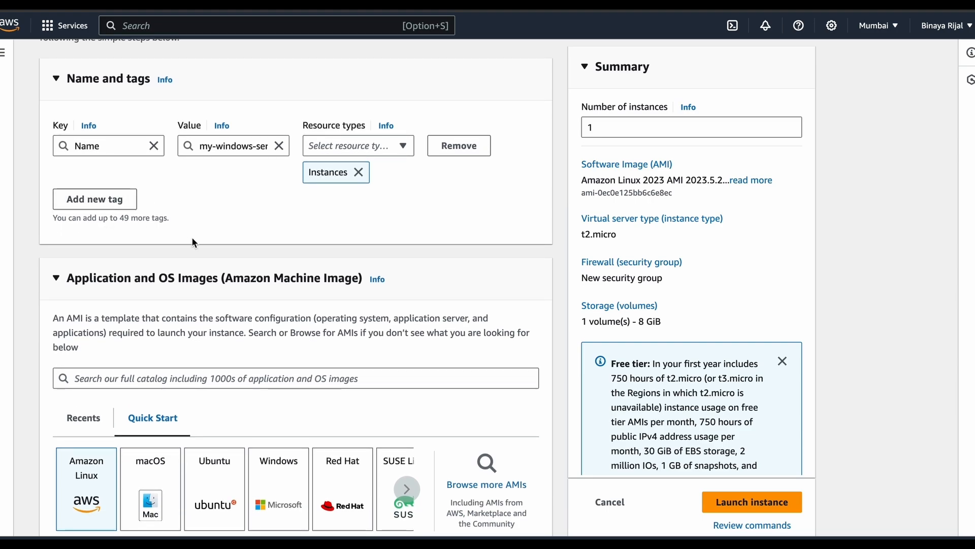
Choose the Windows quick-start image with the Microsoft Windows Server 2022 Base AMI
scroll(192, 238, down, 1)
scroll(192, 238, down, 5)
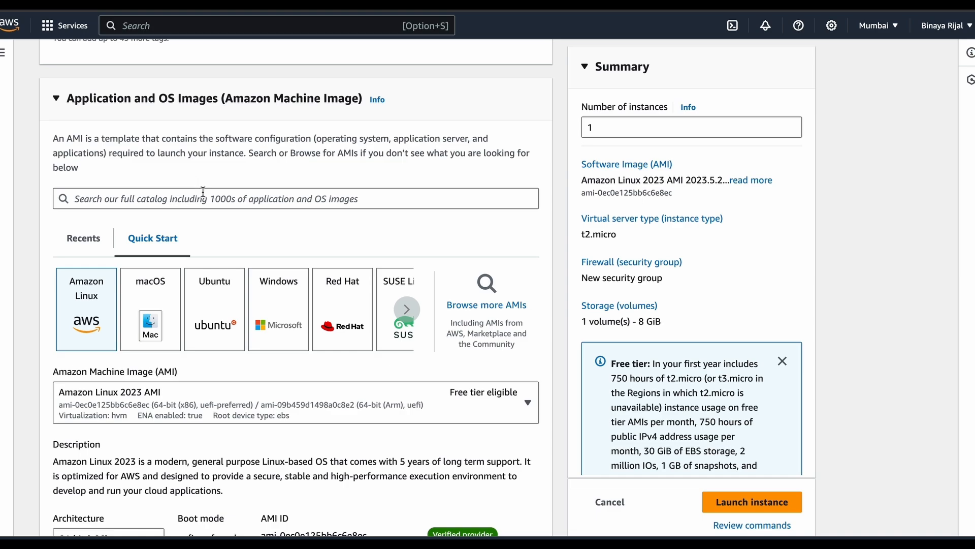
click(278, 312)
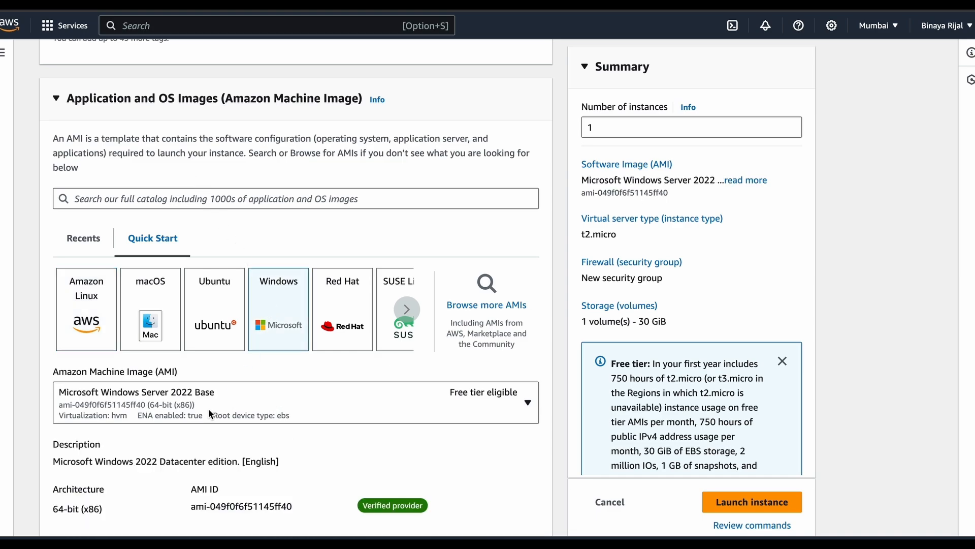
click(225, 403)
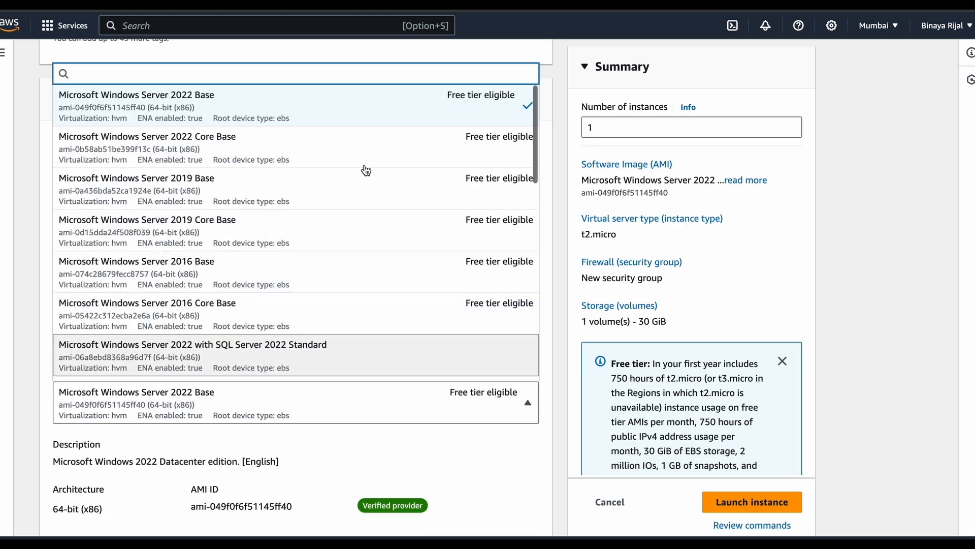
click(222, 104)
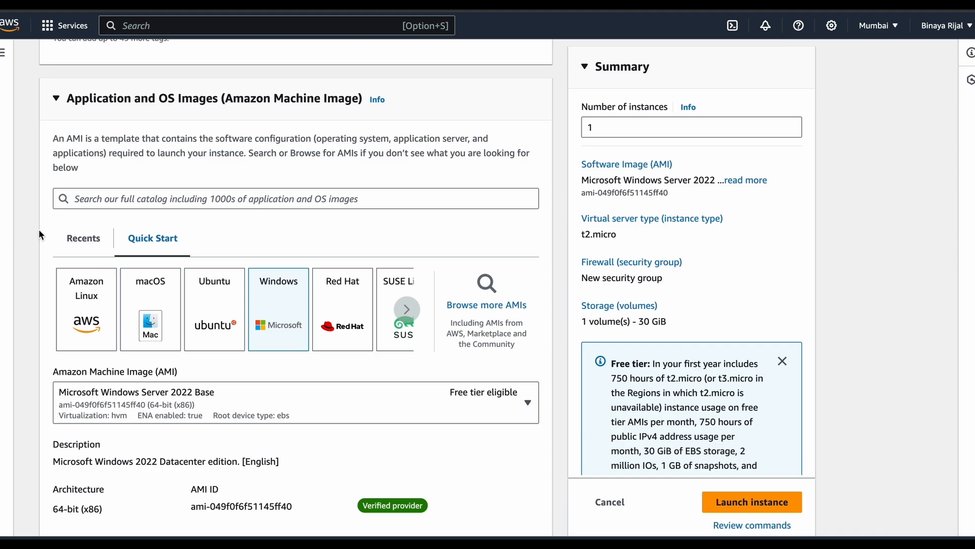
Browse the available instance types and their hourly pricing, keeping t2.micro selected
scroll(39, 288, down, 7)
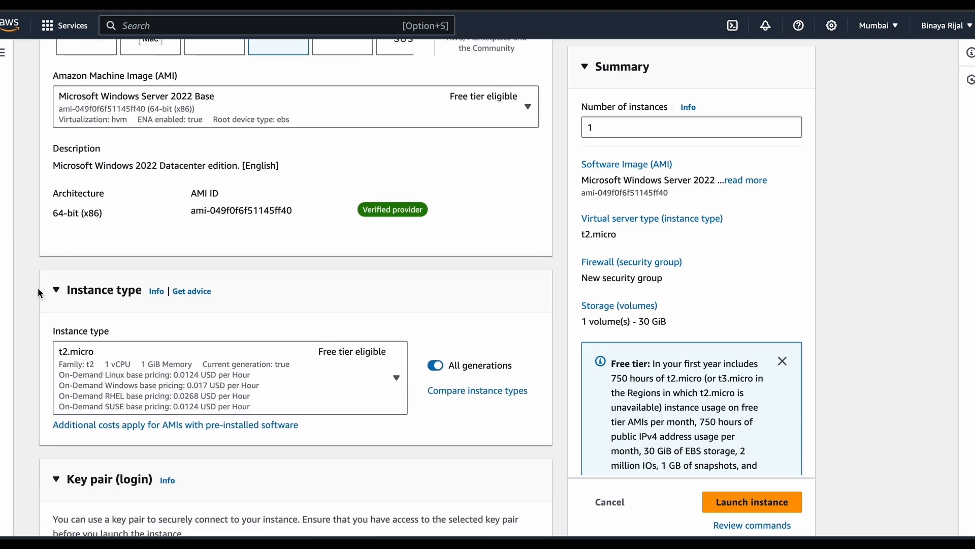
scroll(39, 293, down, 1)
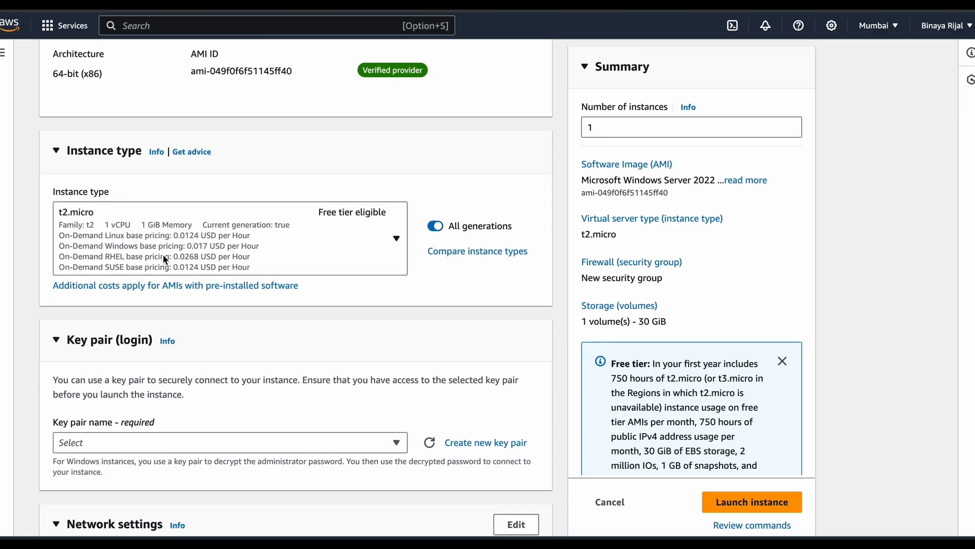
click(180, 227)
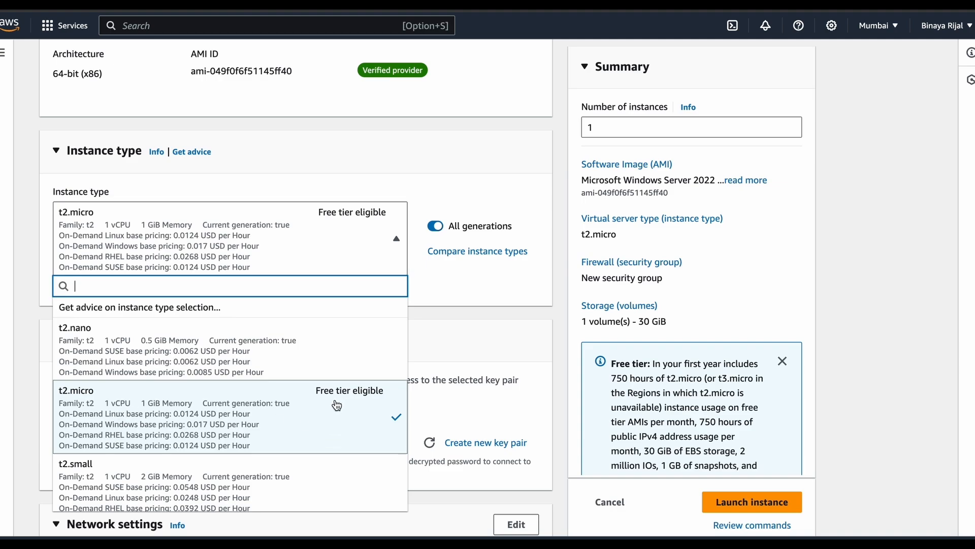
scroll(221, 412, down, 5)
scroll(221, 411, down, 20)
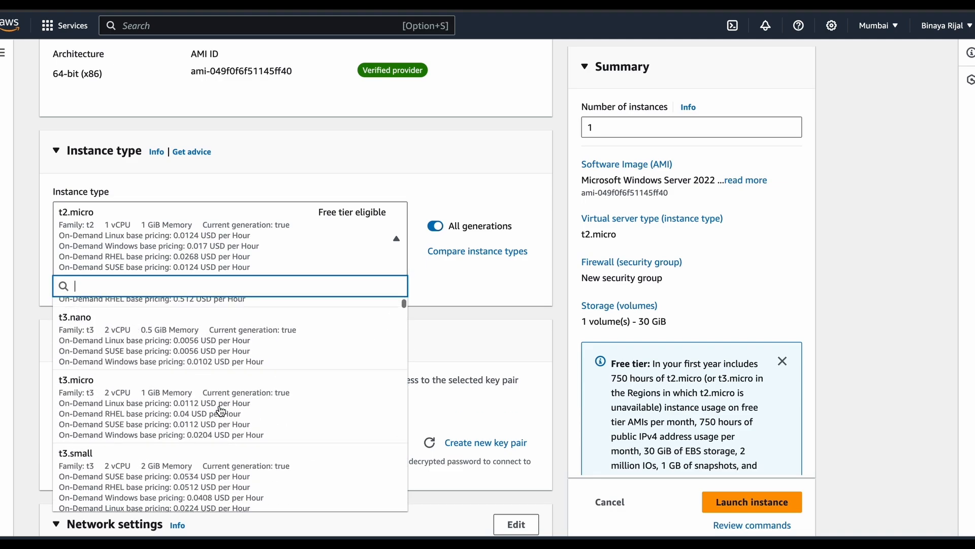
scroll(221, 412, down, 20)
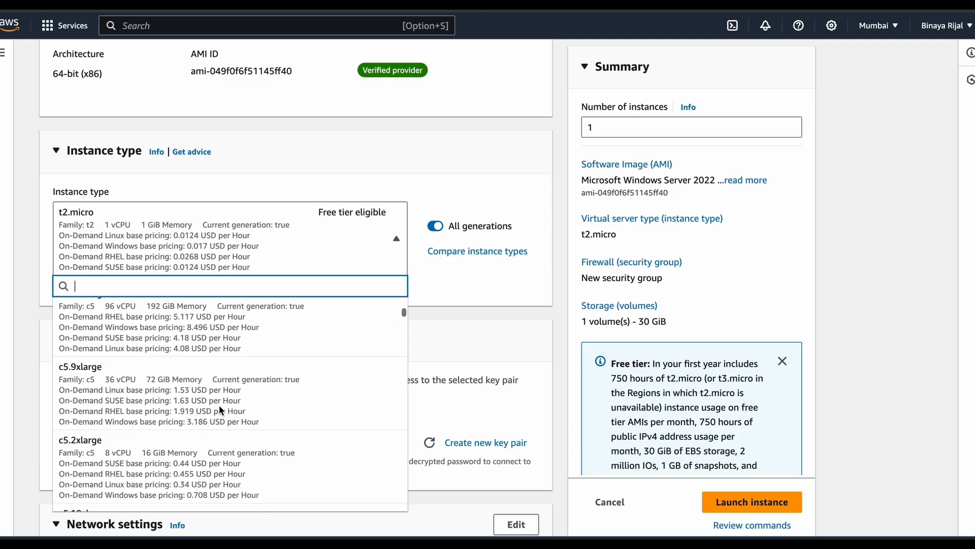
scroll(221, 412, up, 20)
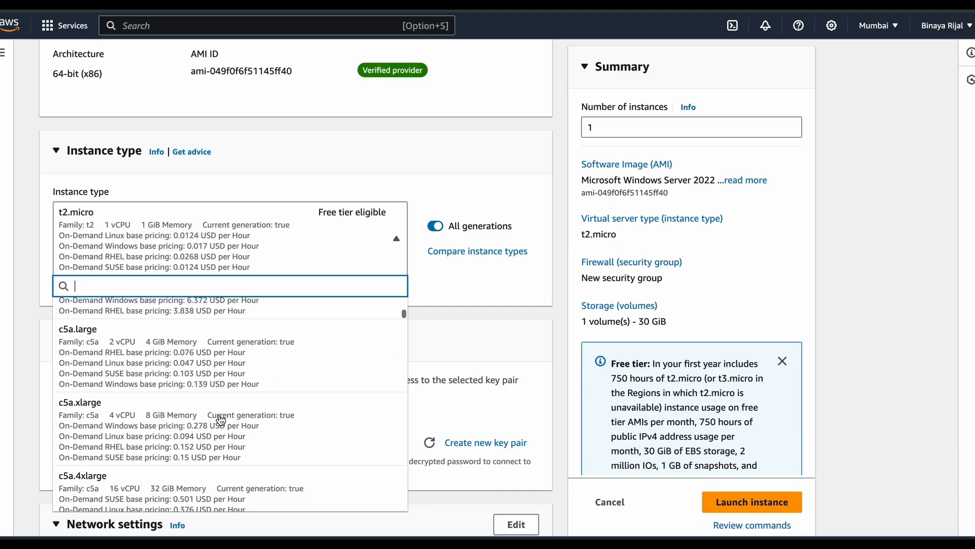
click(19, 312)
Create an RSA key pair named windows-server-key-value in .pem format for the instance and check its downloaded file
scroll(40, 312, down, 2)
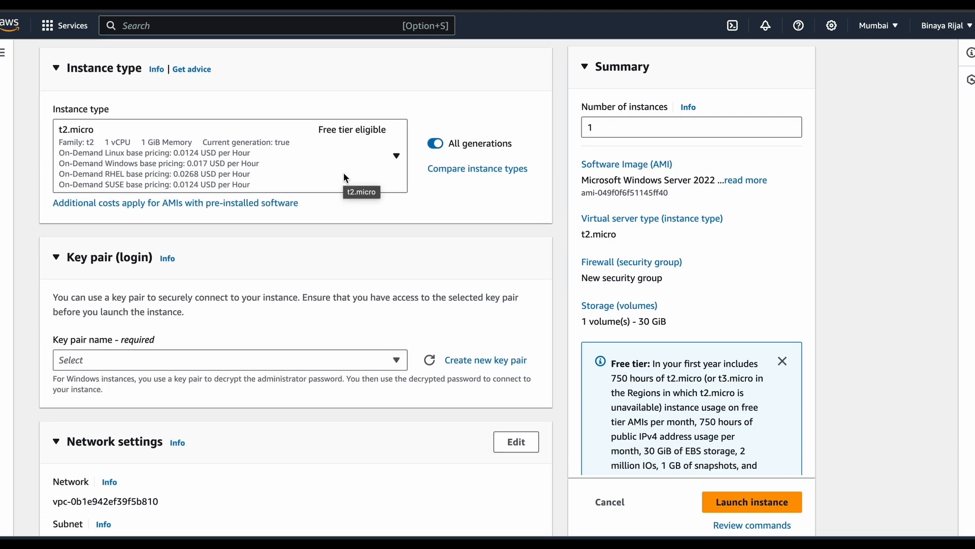
scroll(274, 353, down, 2)
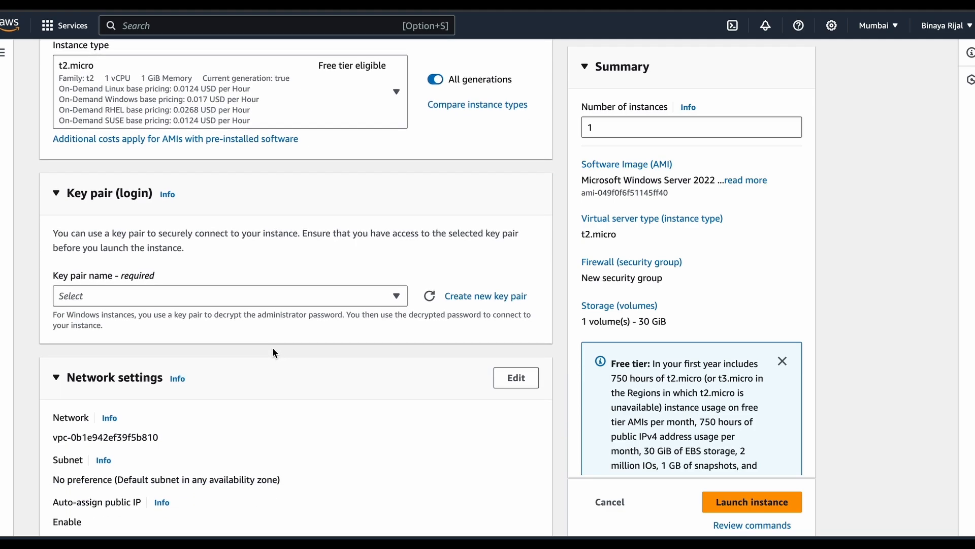
click(472, 299)
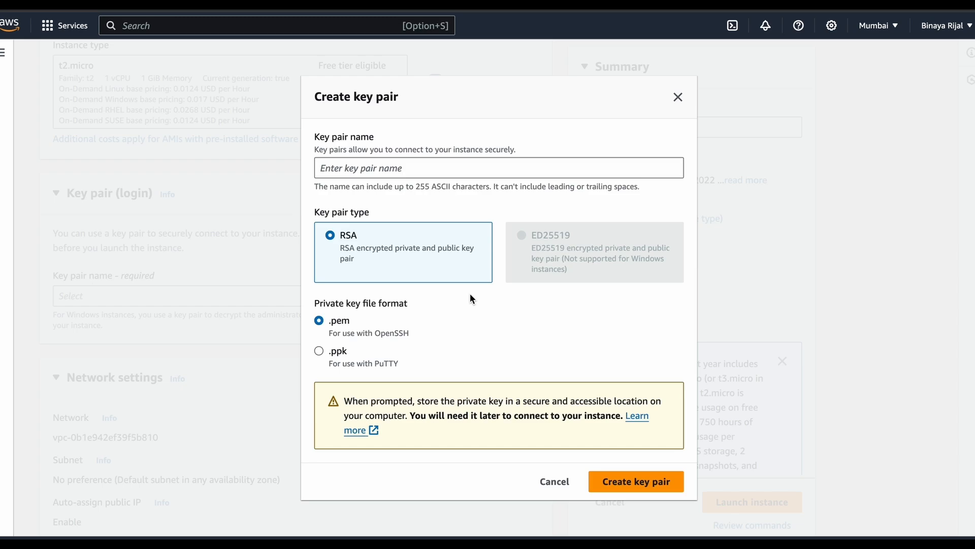
click(403, 169)
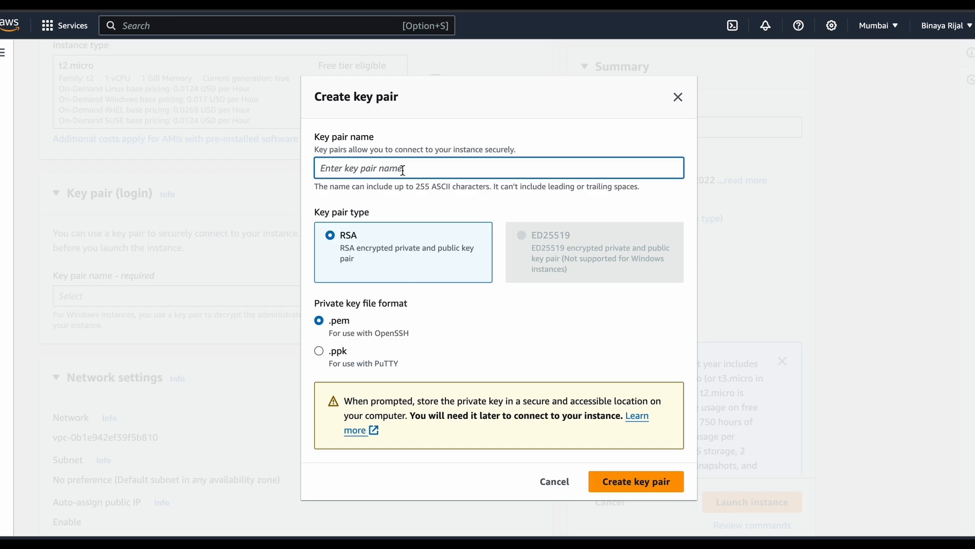
text(windows-server-key-vaul)
key(BackSpace)
key(BackSpace)
text(lue)
click(638, 492)
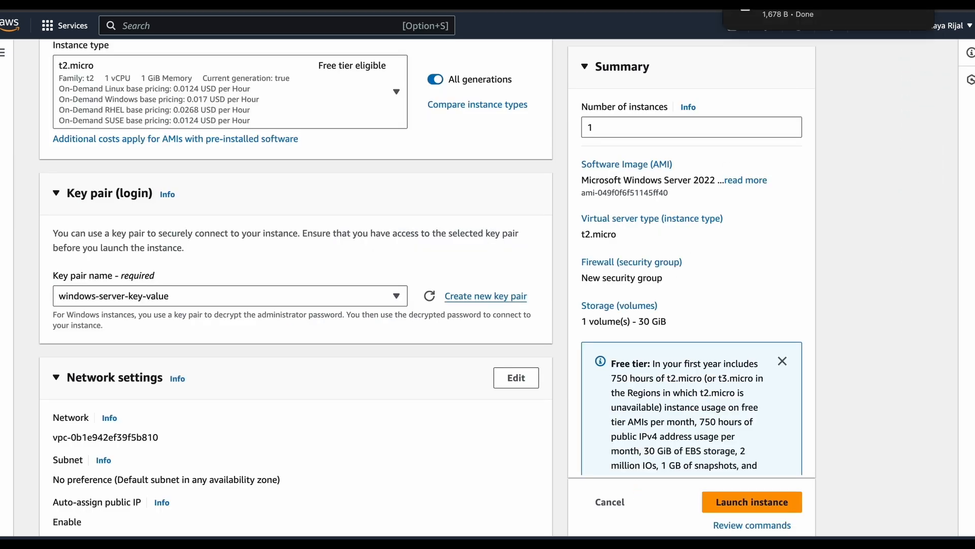
click(924, 5)
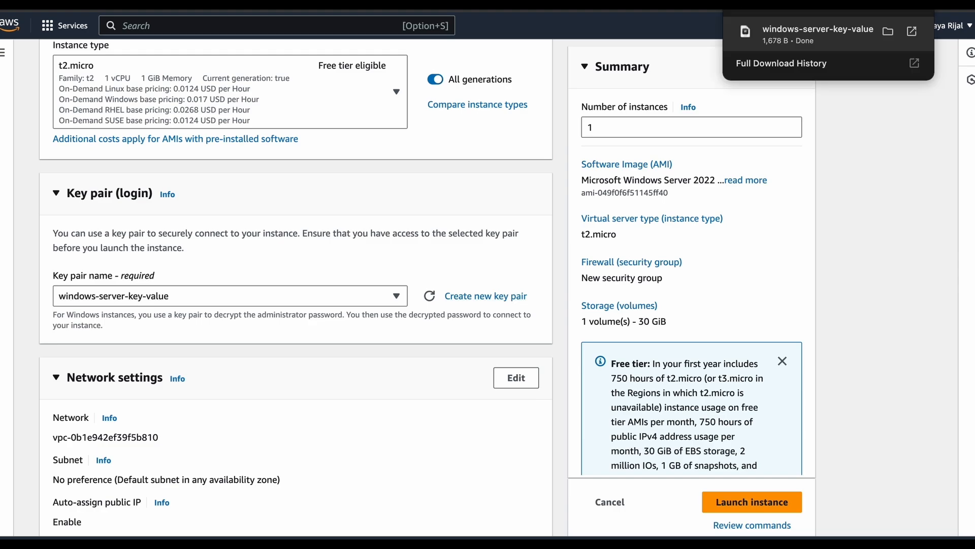
Review the network settings, including the VPC, subnet, public IP assignment, new security group and its RDP, HTTPS and HTTP traffic rules
scroll(300, 243, down, 3)
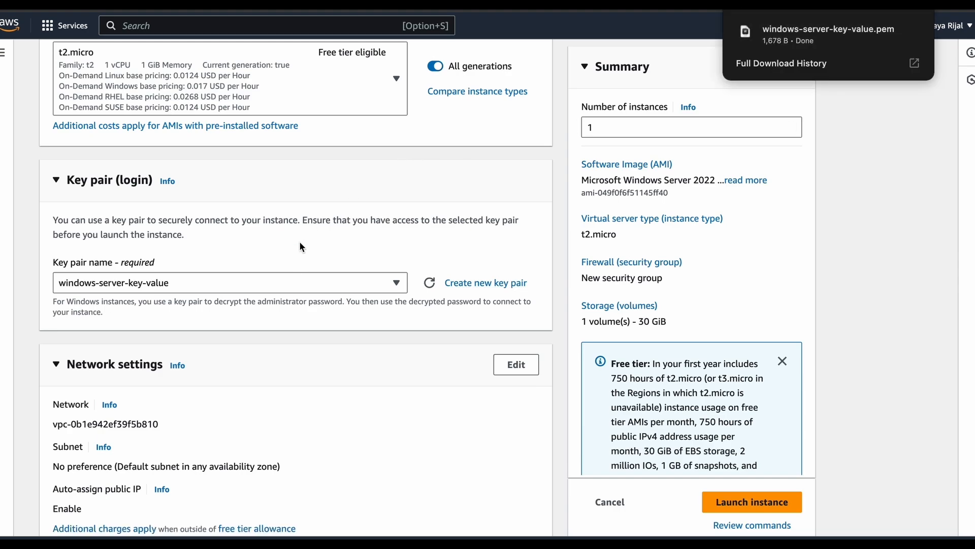
scroll(301, 247, down, 3)
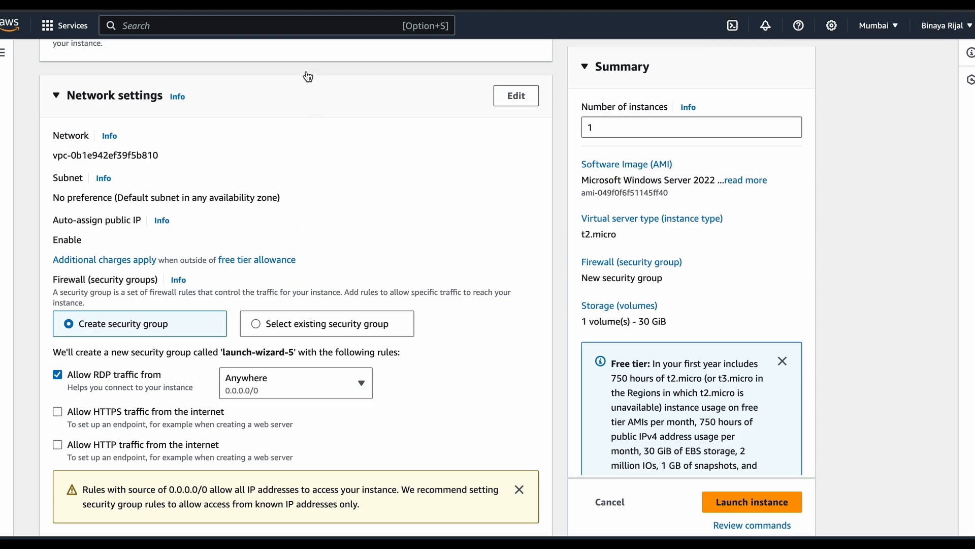
scroll(404, 213, up, 1)
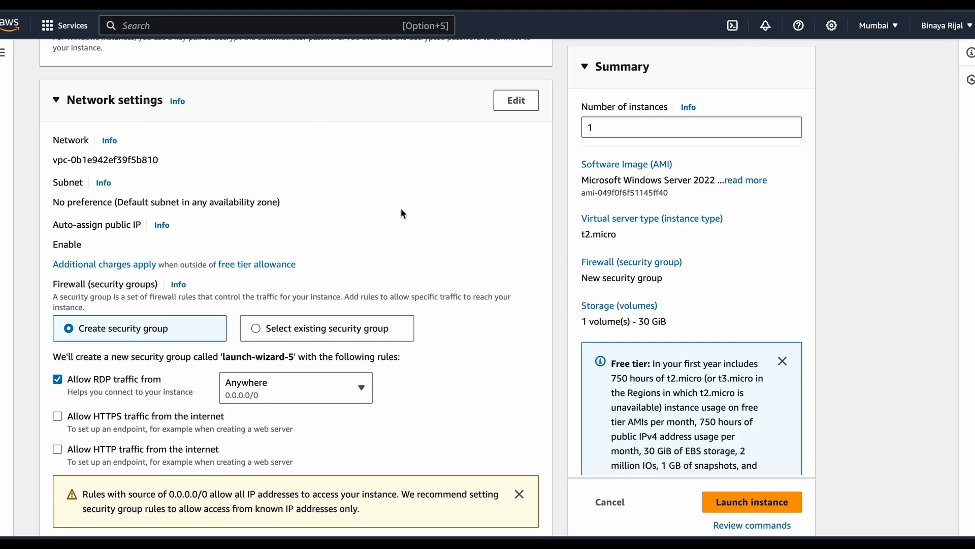
scroll(403, 214, down, 2)
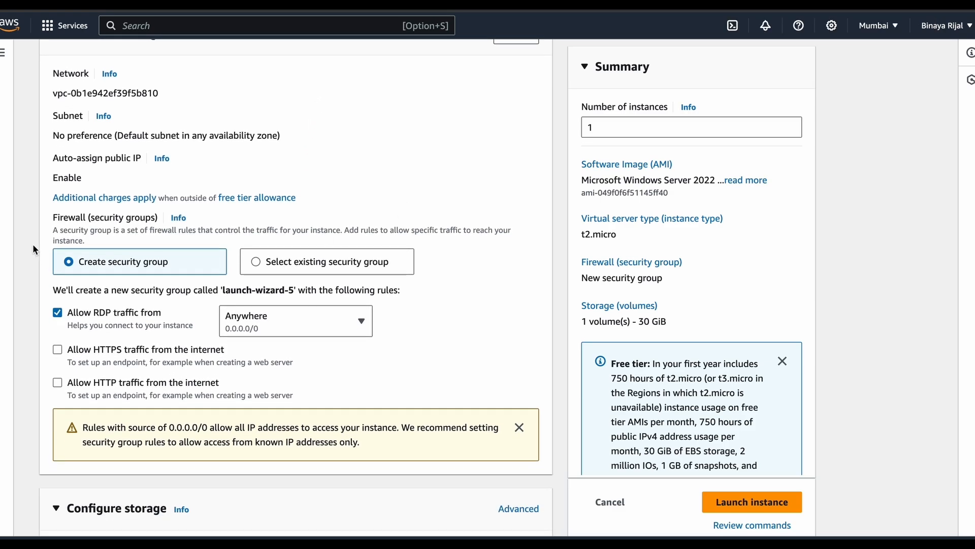
drag(53, 216, 157, 215)
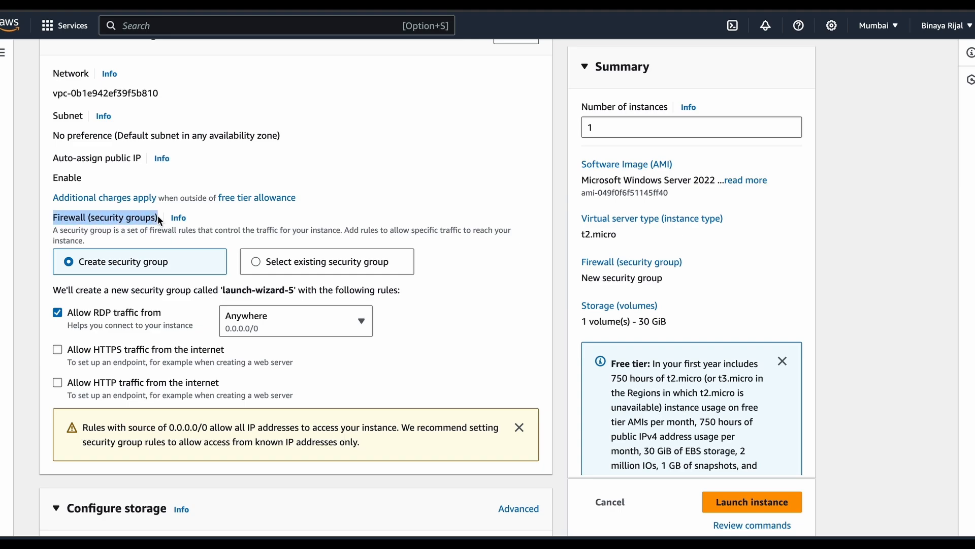
scroll(64, 280, up, 2)
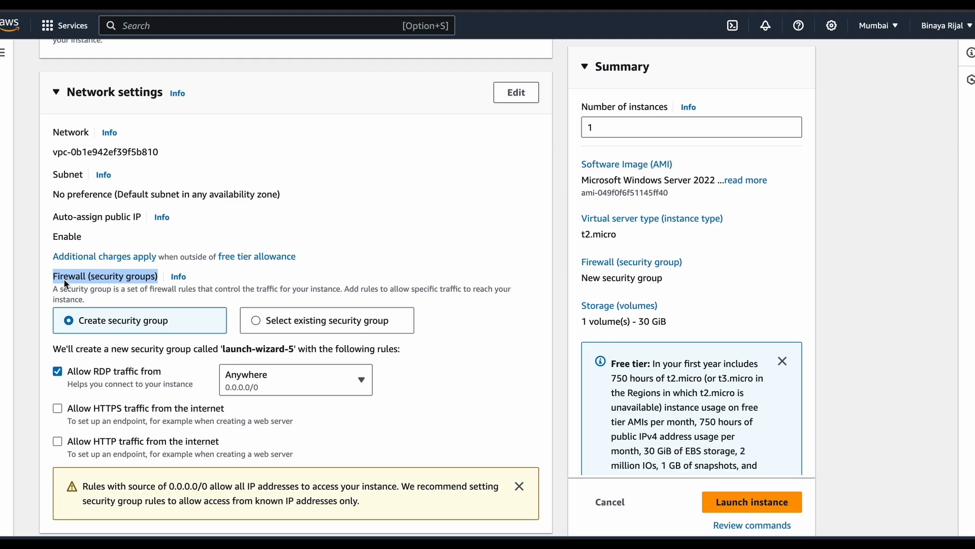
scroll(238, 285, down, 1)
click(238, 284)
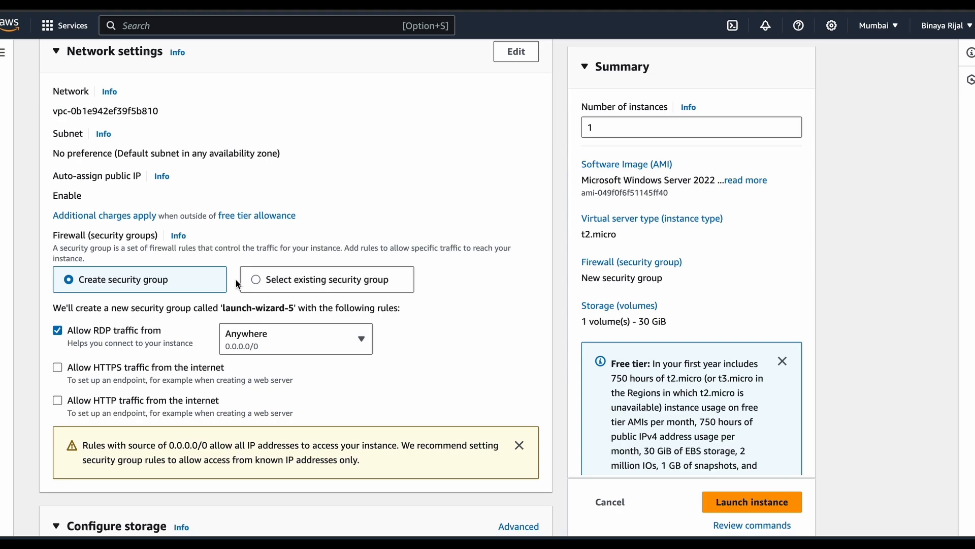
scroll(238, 284, up, 1)
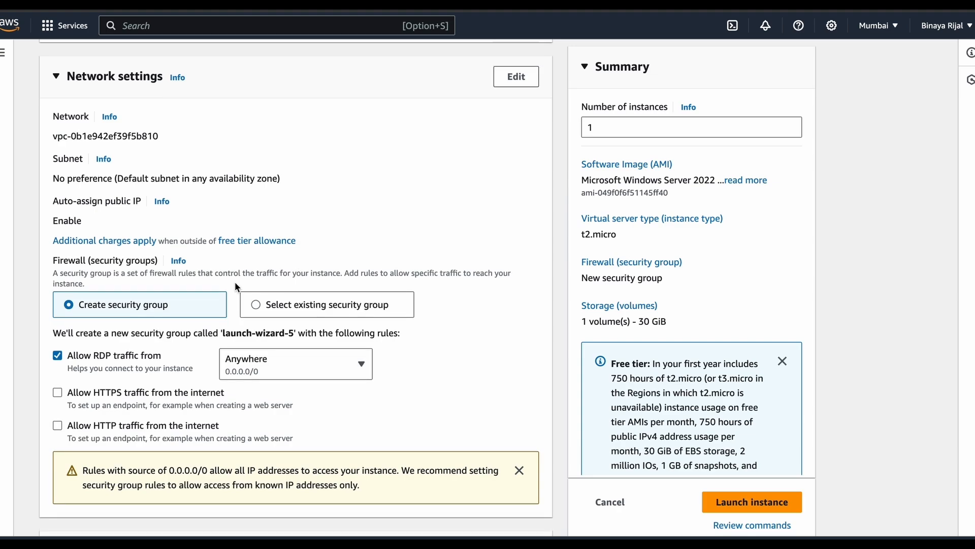
scroll(236, 286, down, 1)
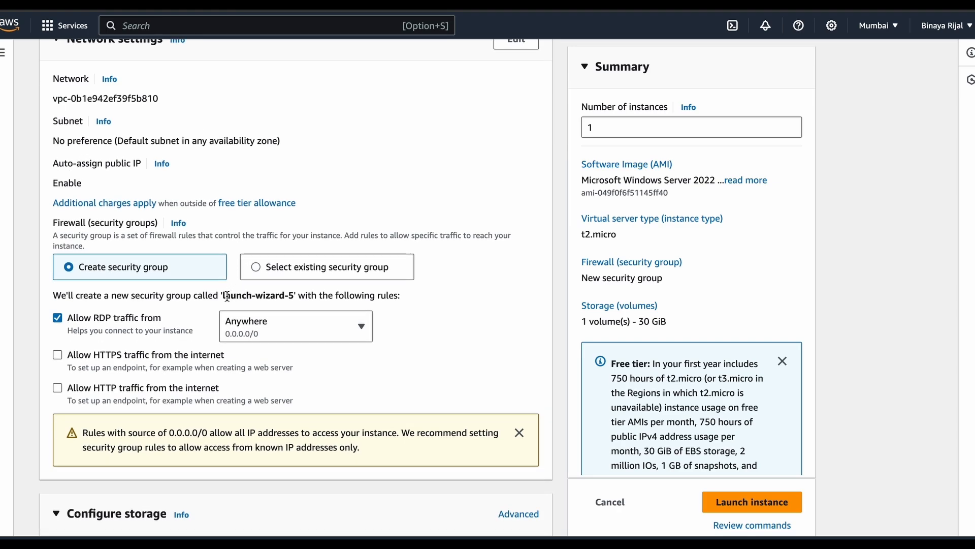
drag(222, 296, 293, 298)
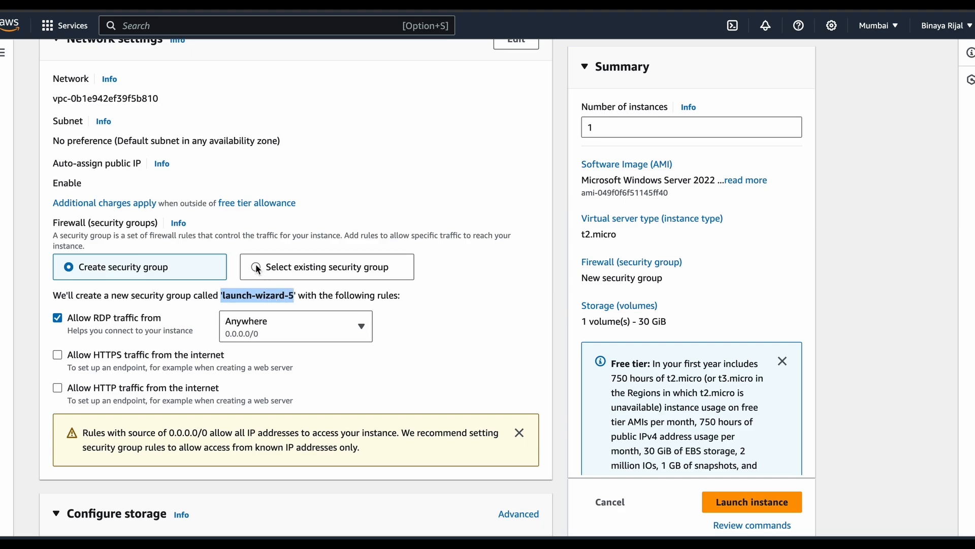
scroll(255, 263, up, 2)
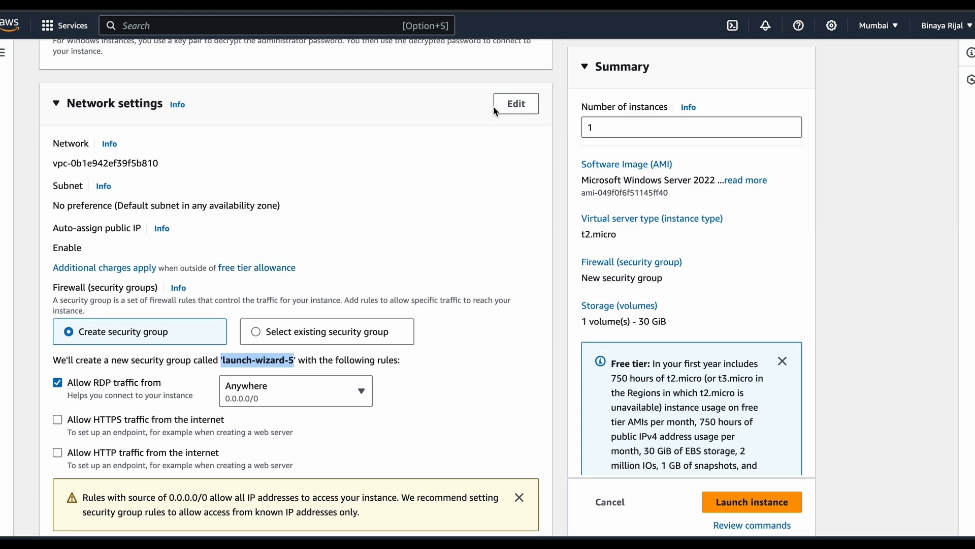
Open the network settings for editing and name the new security group windows-sever-firewall
click(514, 103)
scroll(153, 264, down, 5)
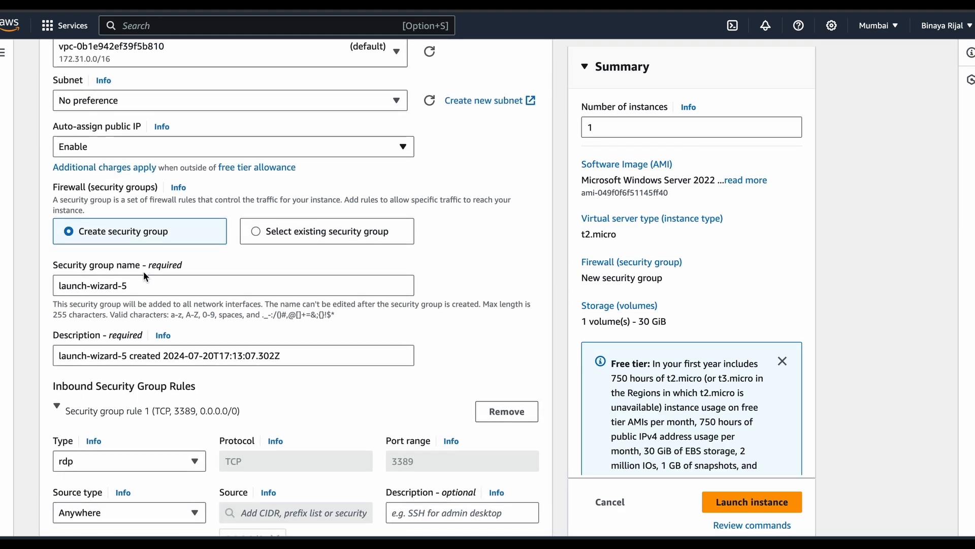
drag(142, 281, 53, 284)
key(BackSpace)
text(wi)
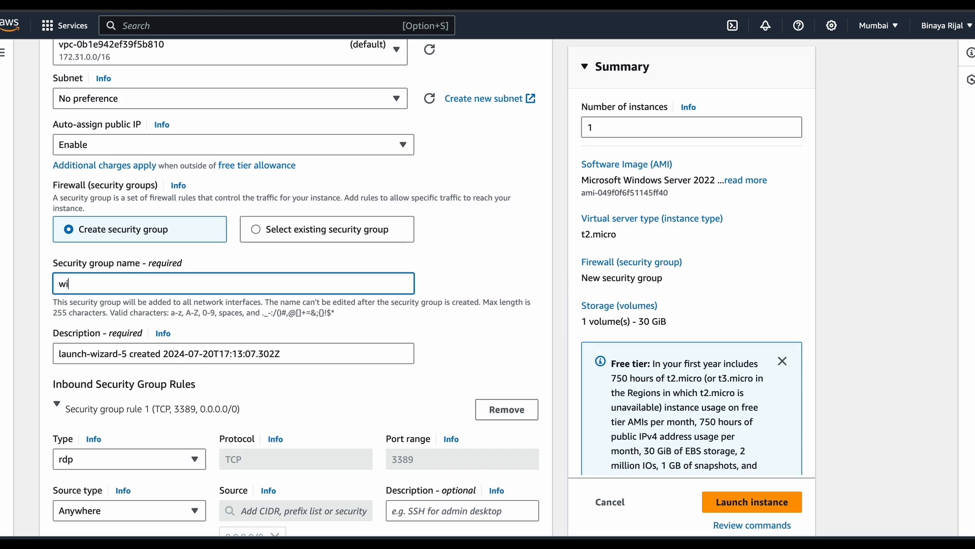
text(ndows-sever-firewall)
Set the security group description to "Used to control the inbound & outbound traffic for window server."
triple_click(146, 347)
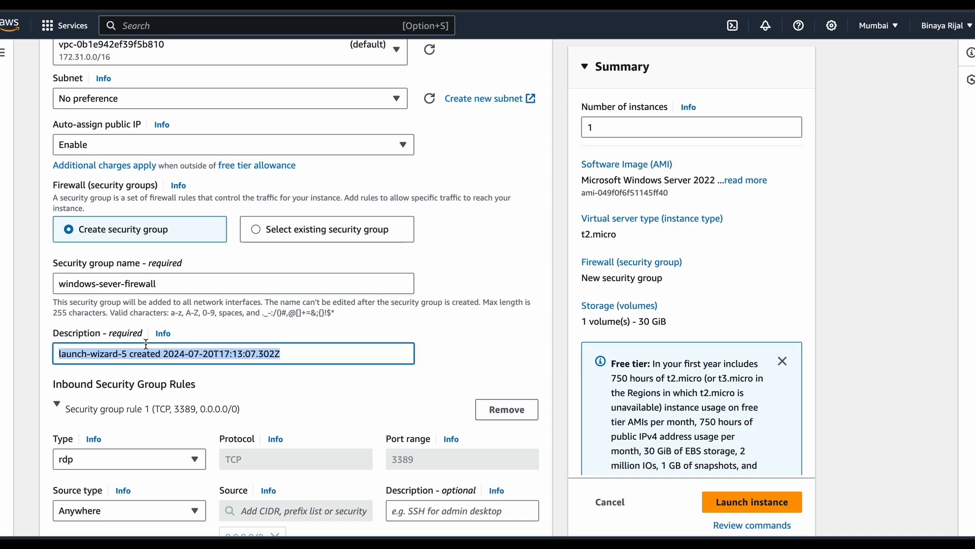
text(USed)
key(BackSpace)
key(BackSpace)
key(BackSpace)
key(BackSpace)
text(sed to control the)
text( inbound & )
text(outbound traff)
text(ic for wind)
text(ows w)
key(BackSpace)
key(BackSpace)
key(BackSpace)
text(server.)
Try restricting the inbound RDP rule to a custom source with the CIDR block 192.28.0.0/16
scroll(127, 333, down, 1)
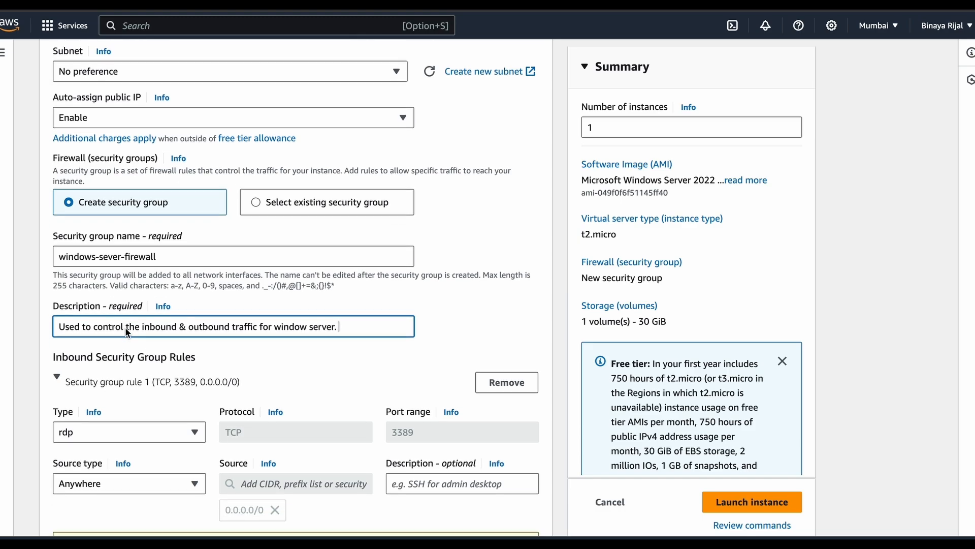
scroll(127, 332, down, 3)
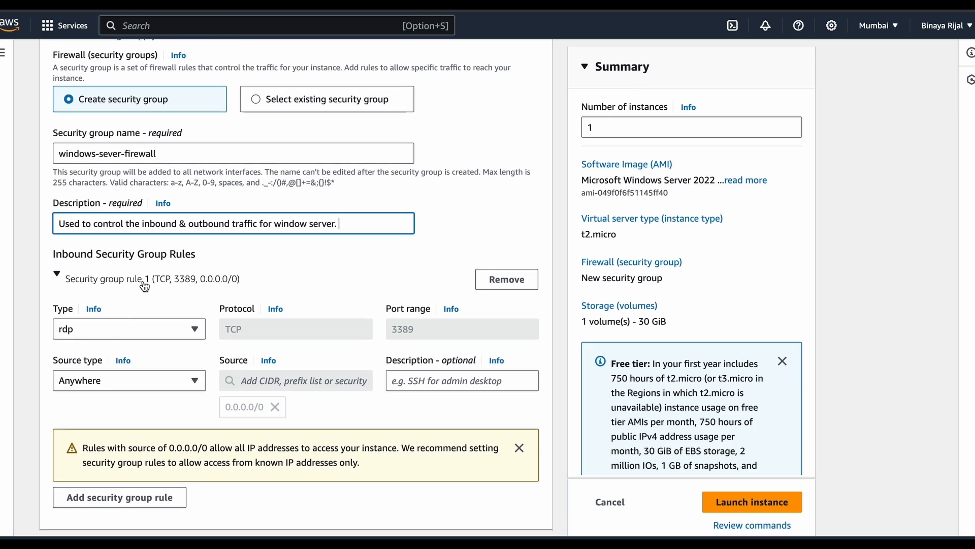
scroll(145, 287, down, 1)
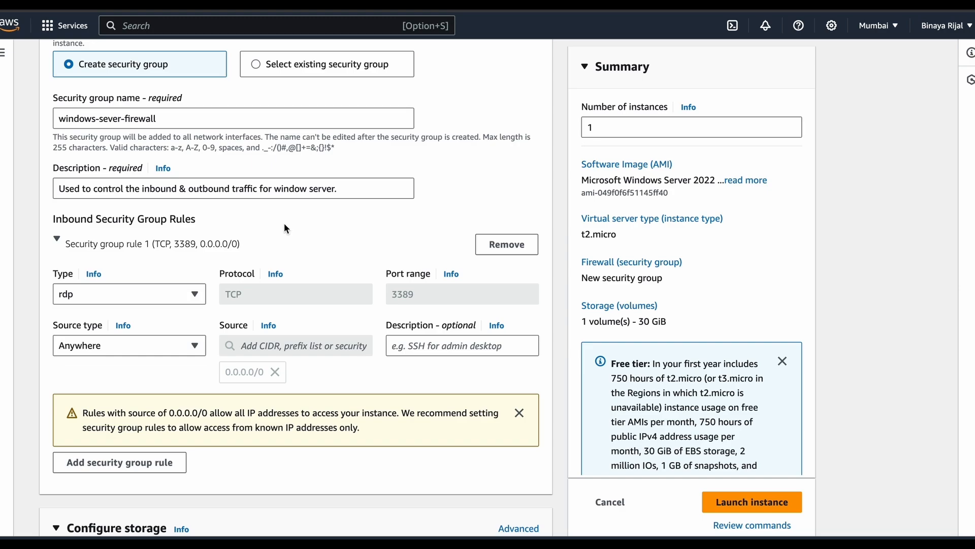
click(148, 346)
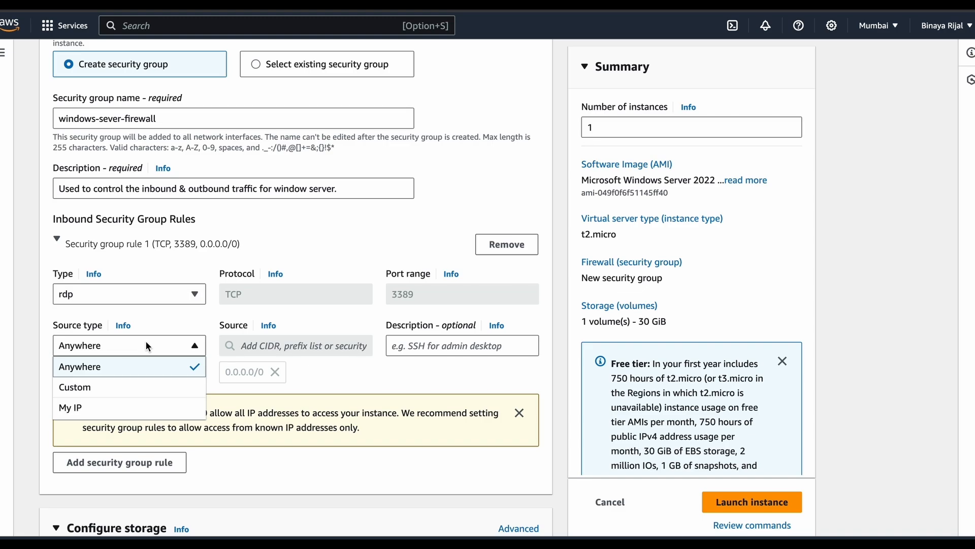
click(411, 297)
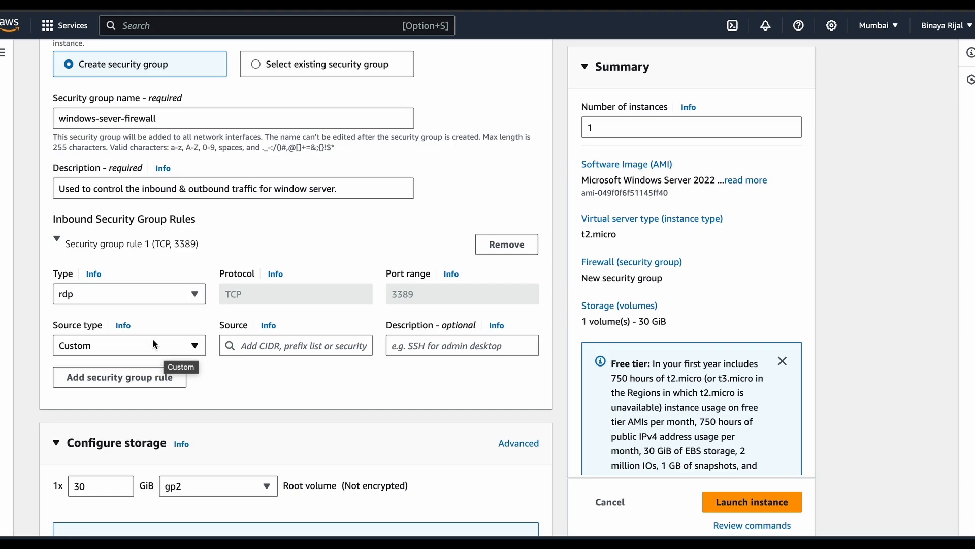
click(154, 338)
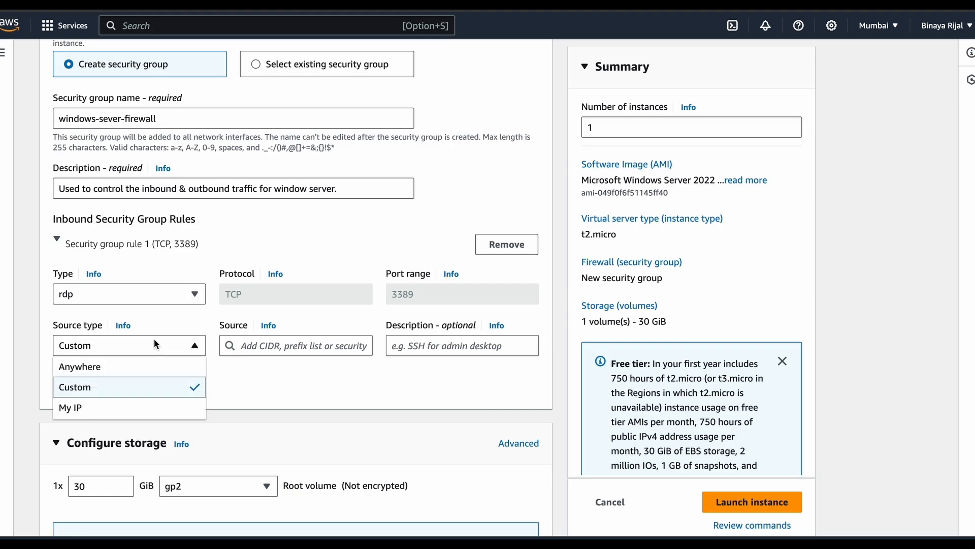
click(125, 391)
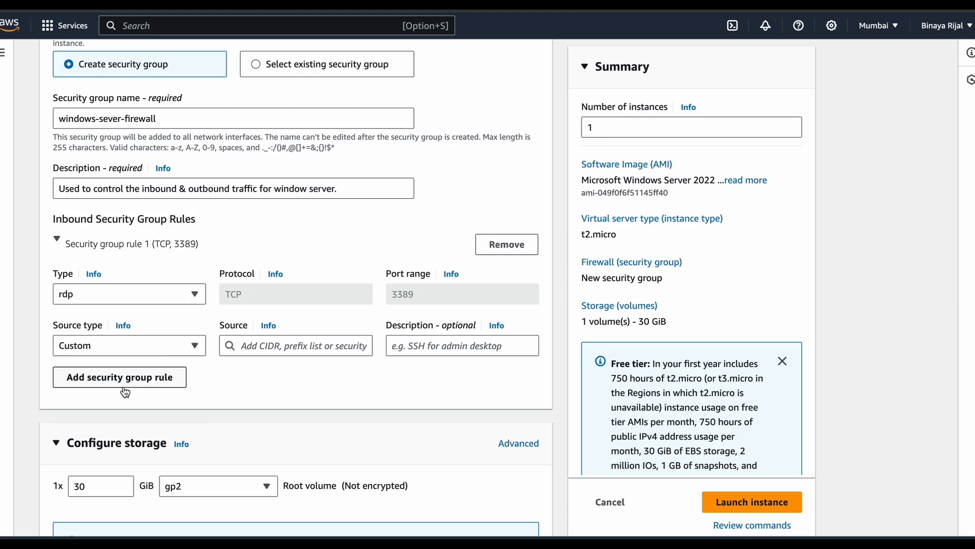
click(269, 340)
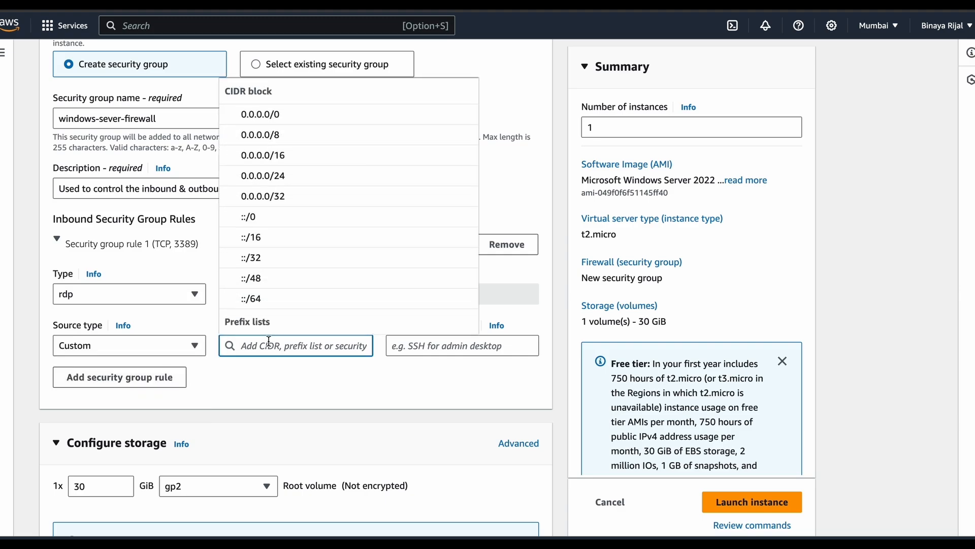
text(1)
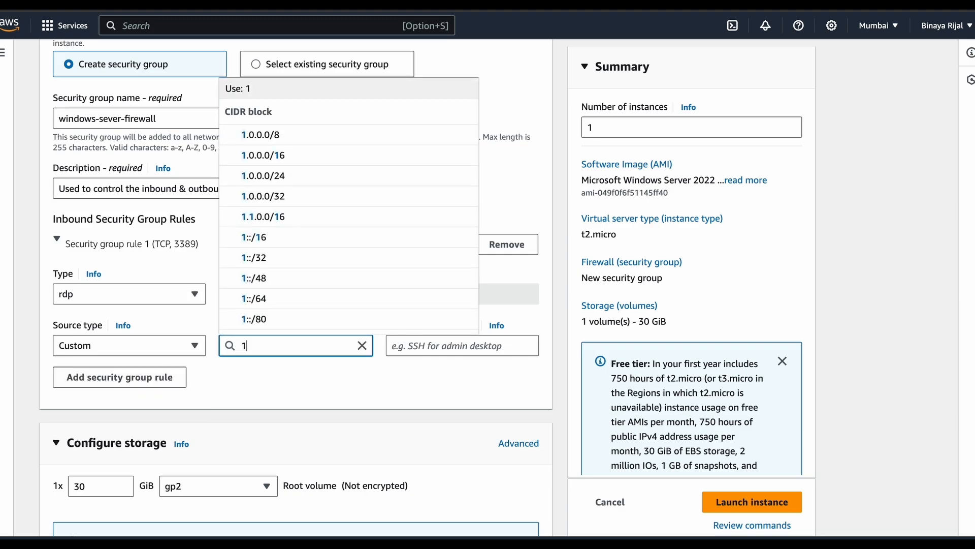
text(92.28)
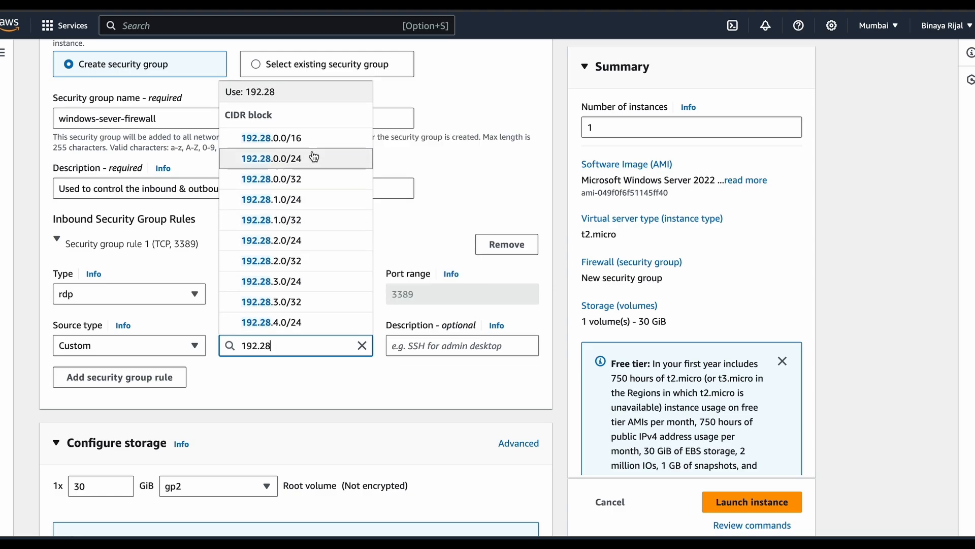
click(285, 138)
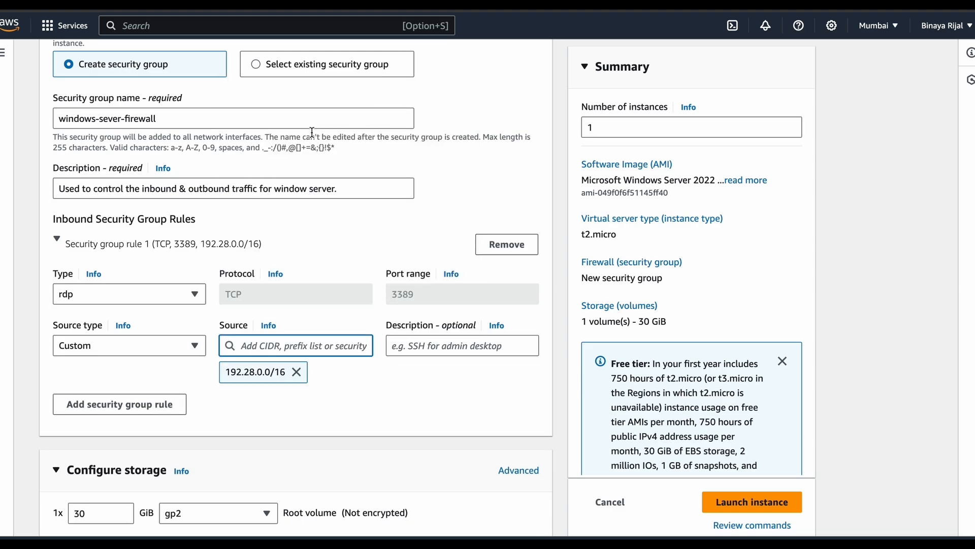
Remove the custom CIDR block from the RDP rule and set its source type back to Anywhere
click(297, 371)
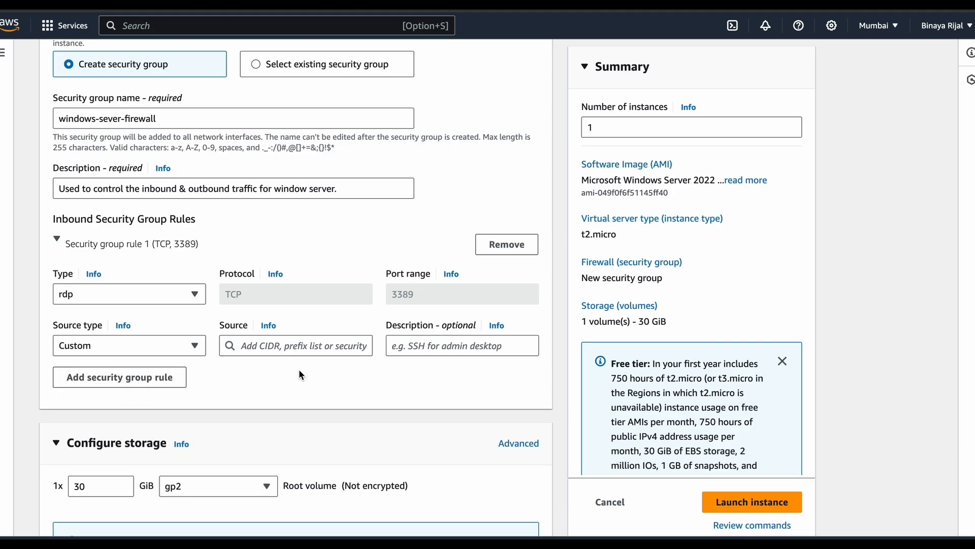
click(196, 345)
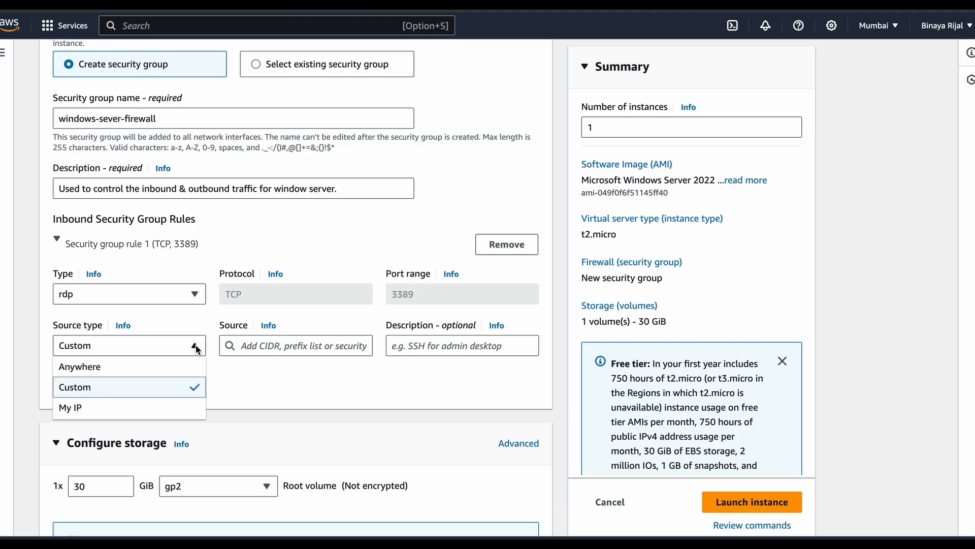
click(147, 369)
Change the root volume's type to General purpose SSD (gp3) in the storage configuration
scroll(233, 364, down, 2)
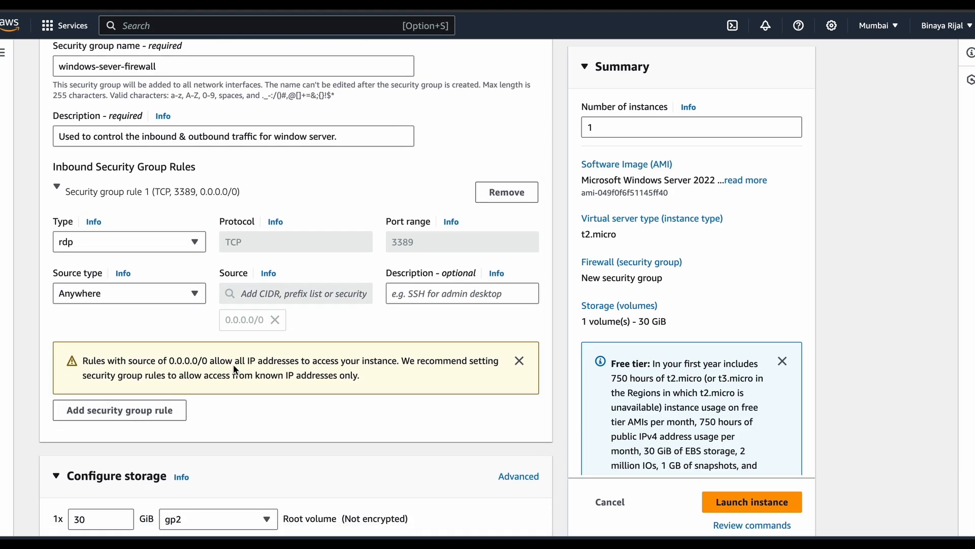
scroll(235, 369, down, 4)
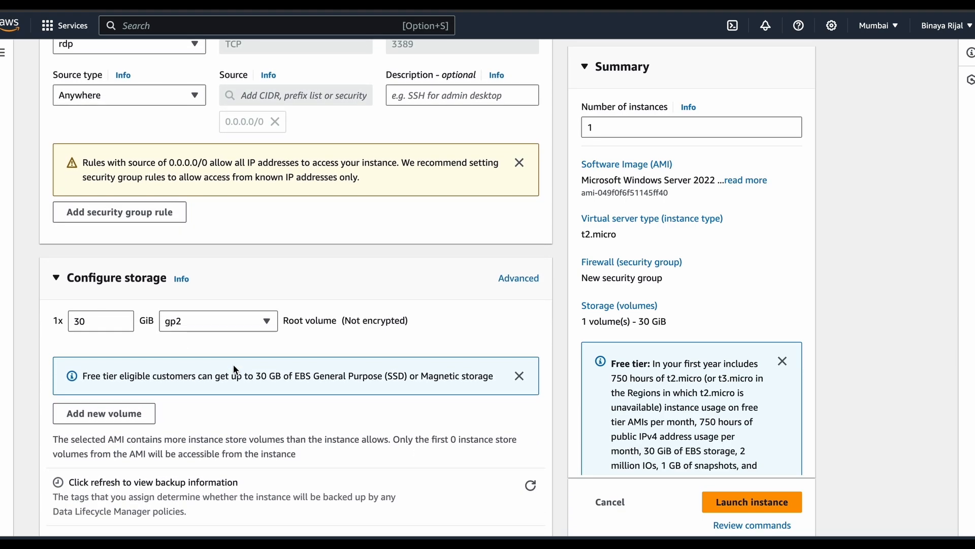
scroll(201, 350, down, 1)
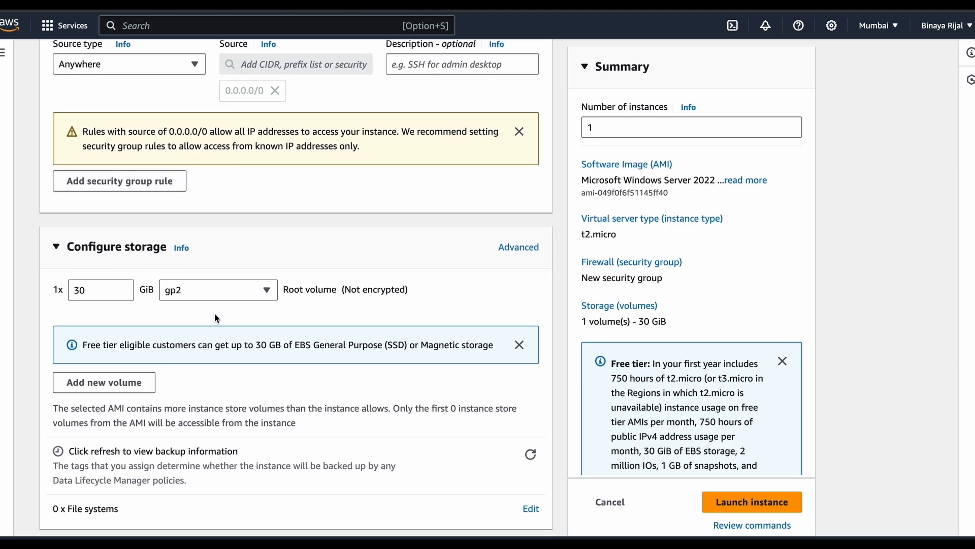
click(240, 292)
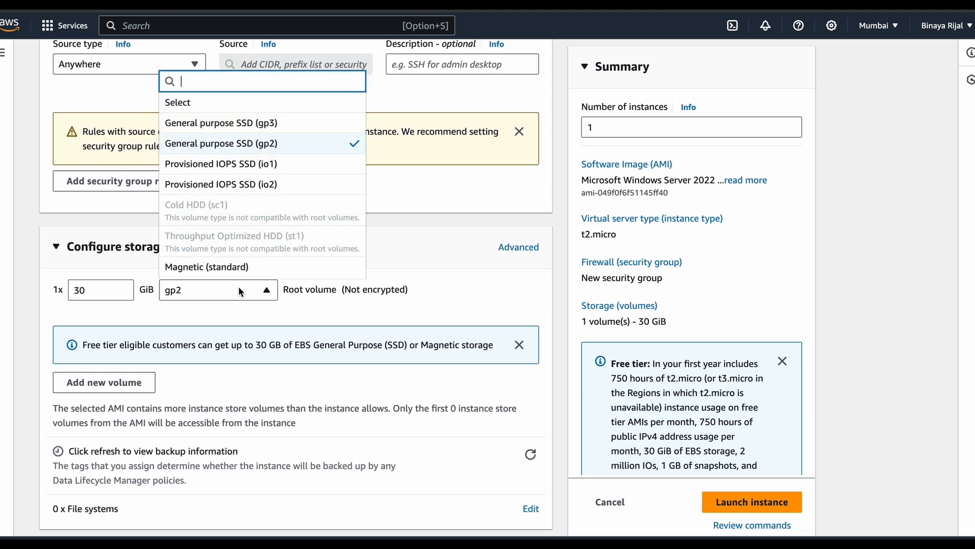
click(252, 126)
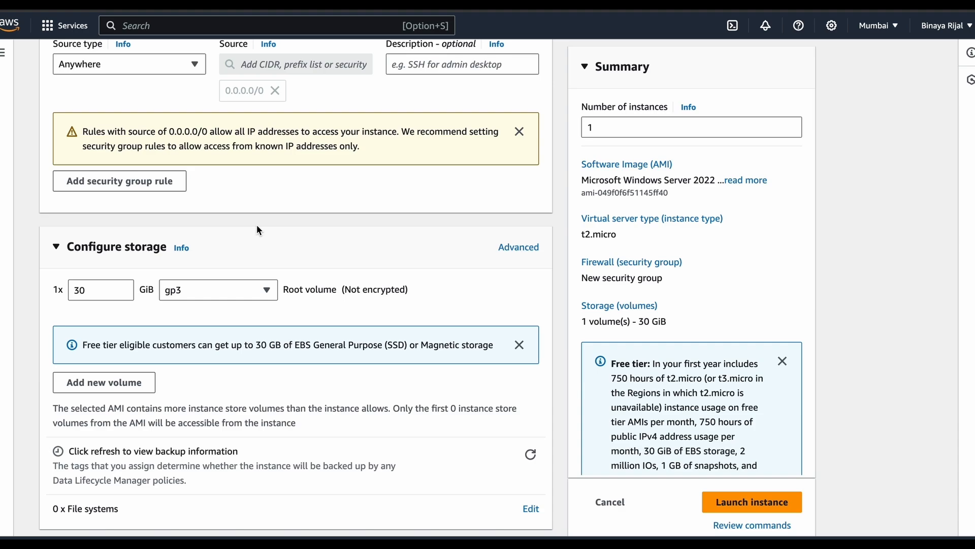
click(221, 289)
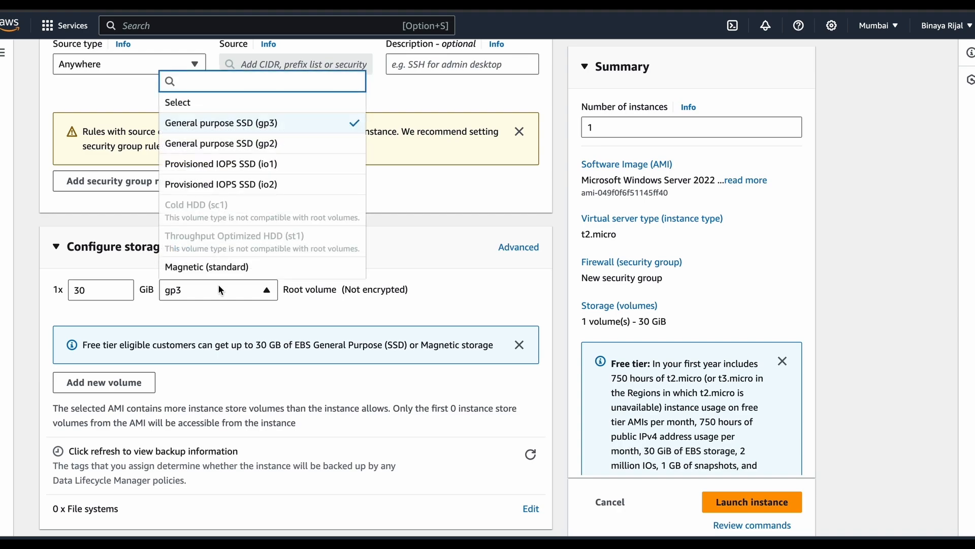
click(227, 126)
scroll(248, 240, down, 1)
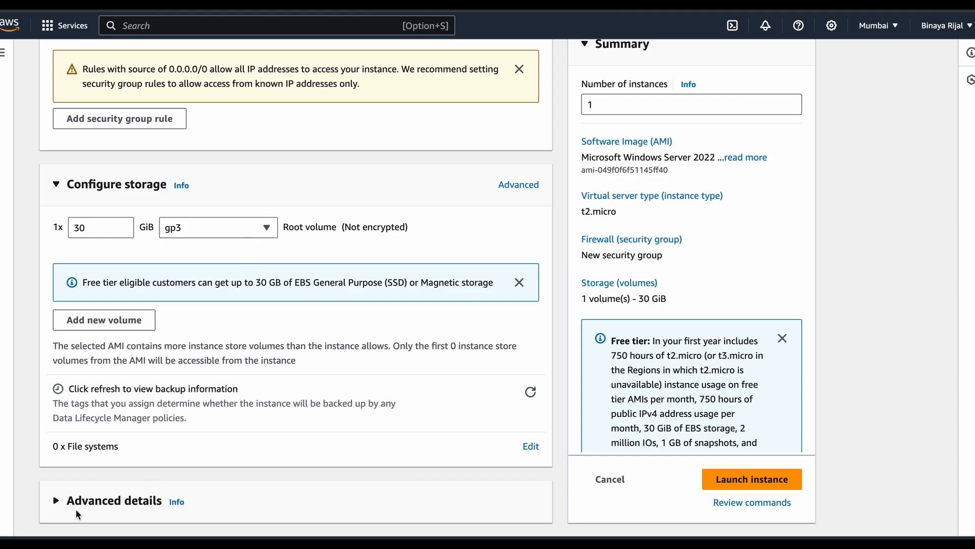
Review the launch configuration from the name tag through the AMI and instance type to the key pair
scroll(109, 359, up, 1)
scroll(110, 359, up, 15)
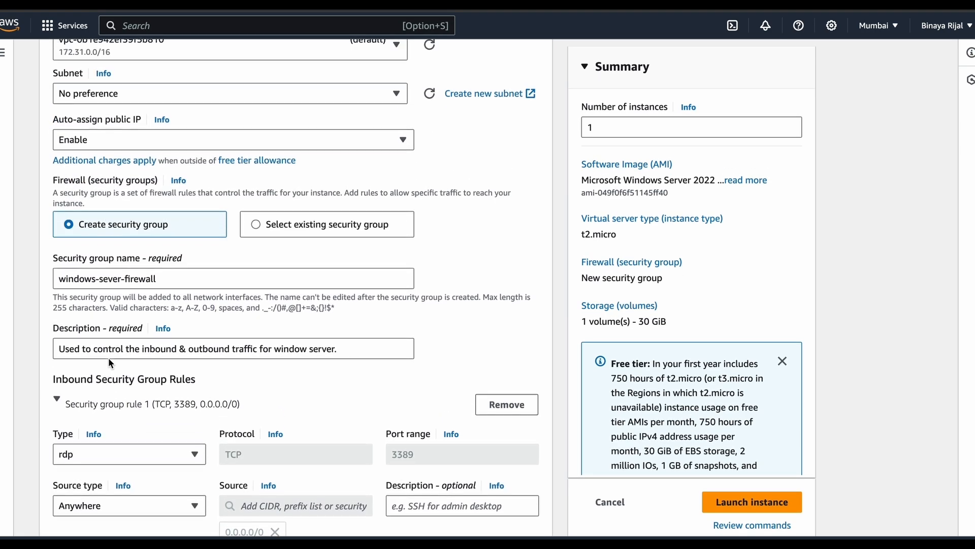
scroll(110, 364, up, 15)
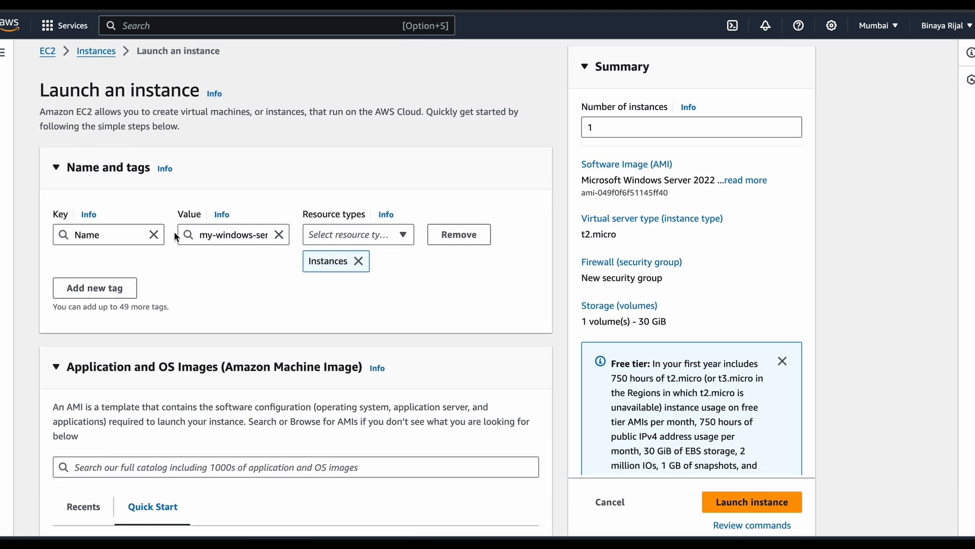
click(206, 231)
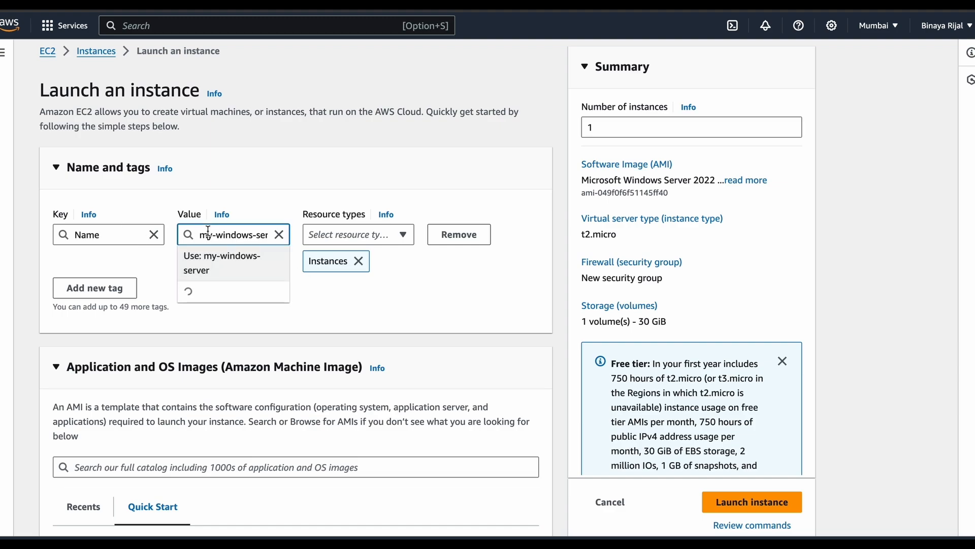
scroll(208, 231, down, 8)
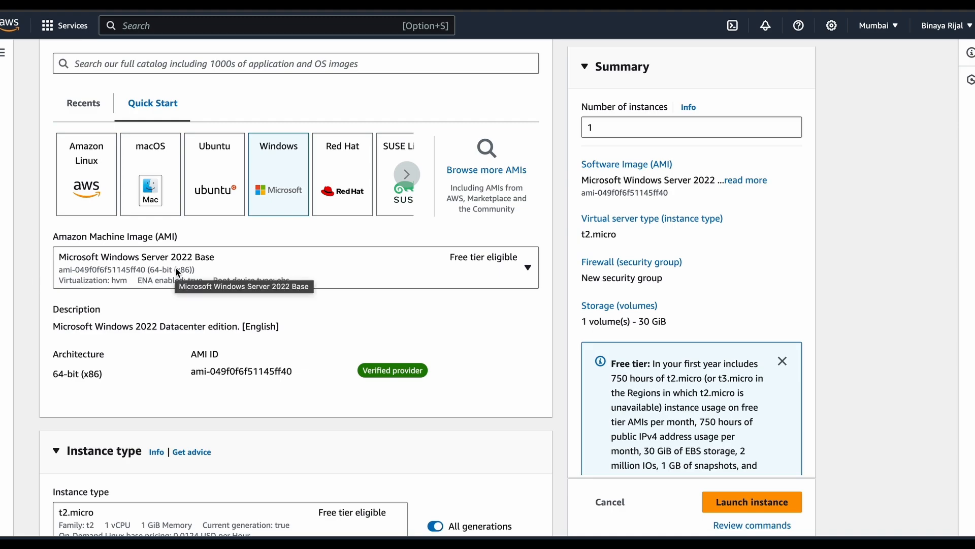
scroll(255, 273, down, 2)
scroll(255, 272, down, 5)
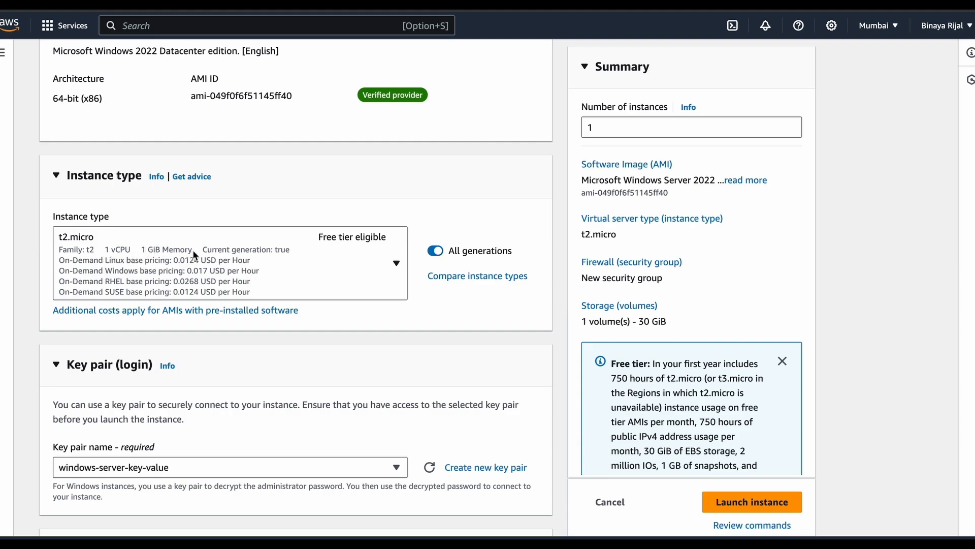
Calculate the monthly t2.micro cost in a new Google tab by multiplying the hourly rate, 0.0124 x 730
click(186, 264)
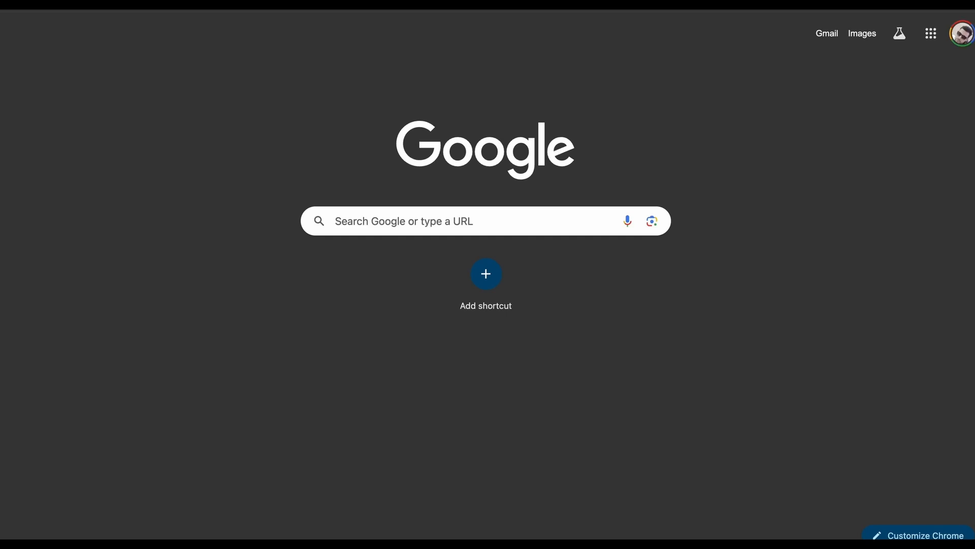
text(0.012)
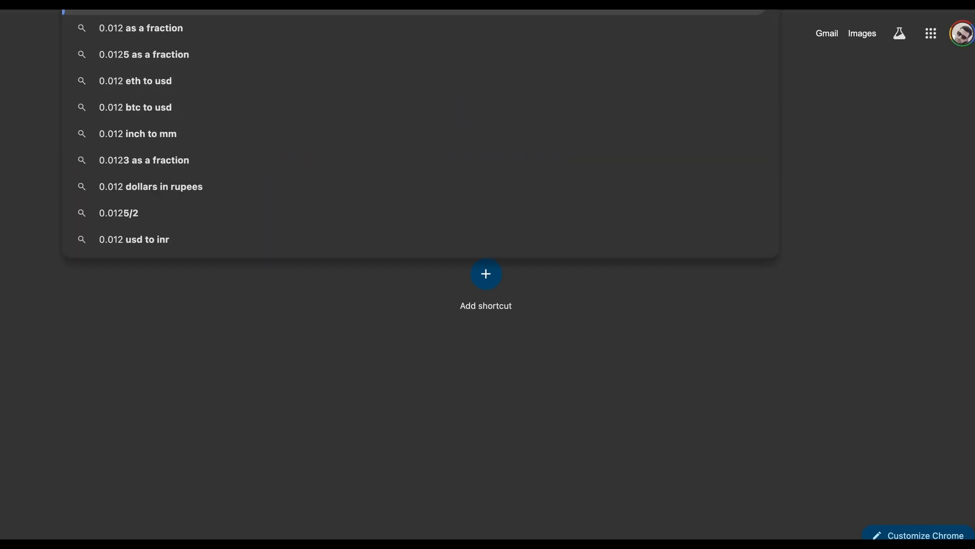
text(4x7)
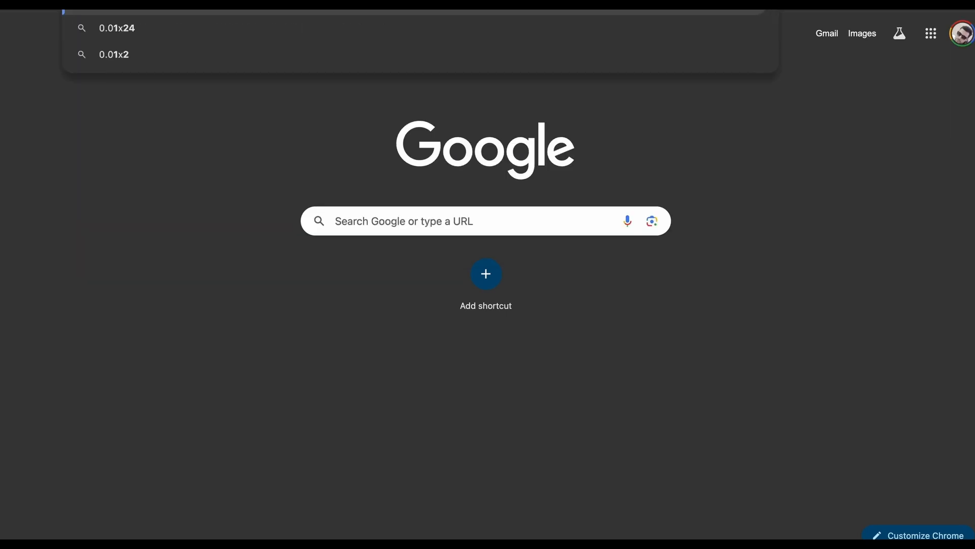
text(34)
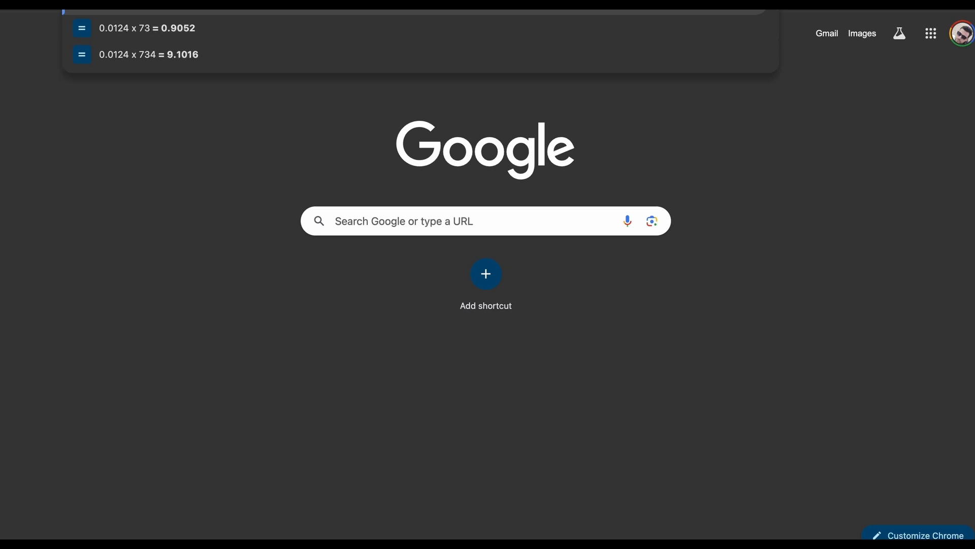
text(0)
click(189, 30)
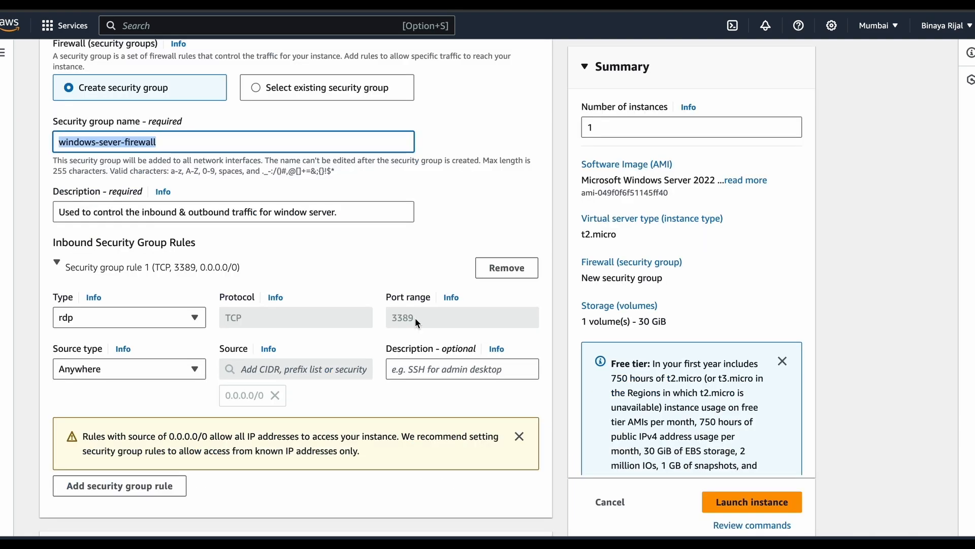
Check the remaining security group rule and storage settings down to the end of the launch form
scroll(415, 318, down, 6)
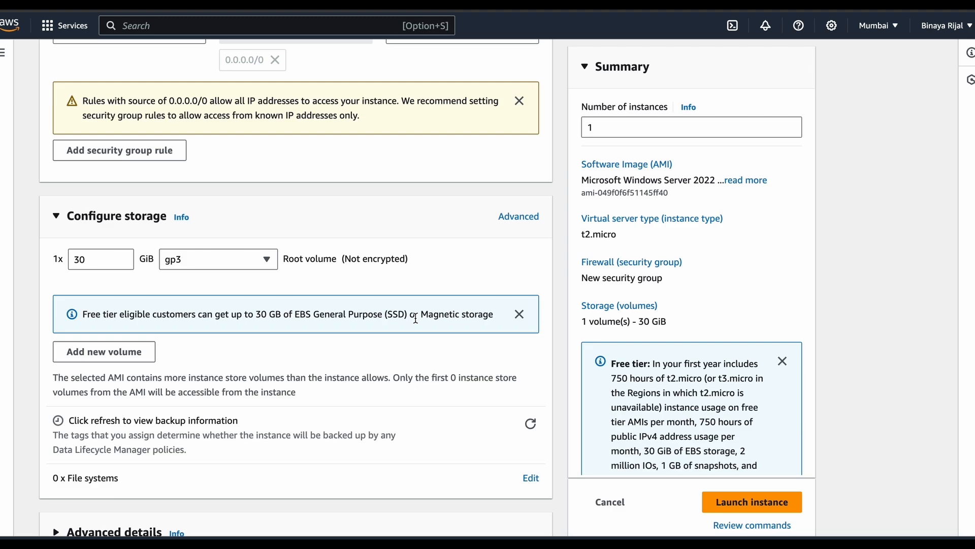
scroll(415, 318, down, 1)
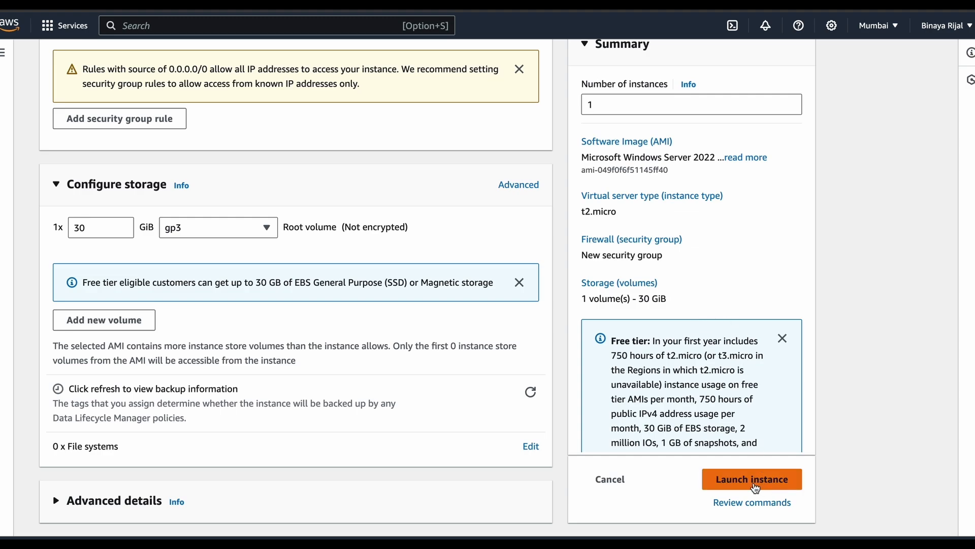
Launch the configured instance and widen the Name column in the instances list to fit my-windows-server
click(756, 488)
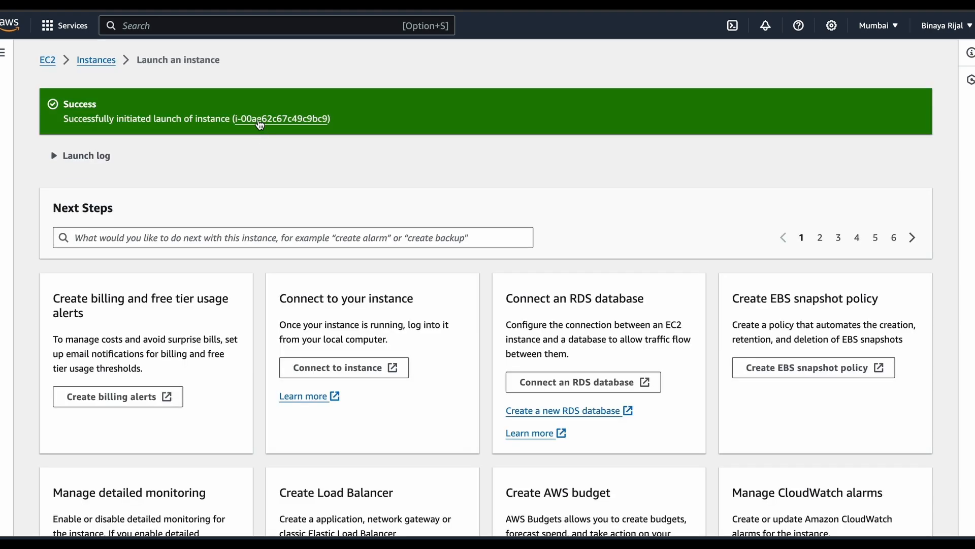
click(89, 60)
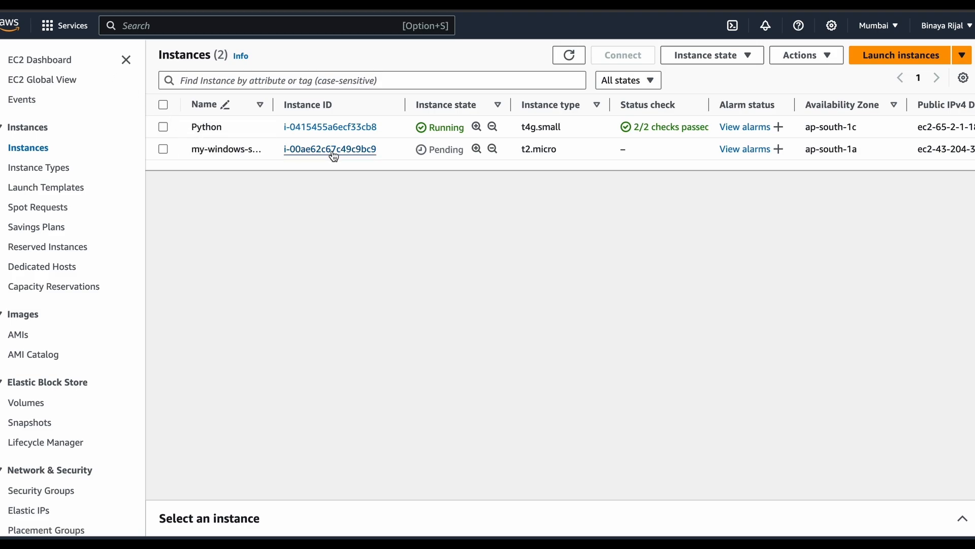
click(127, 60)
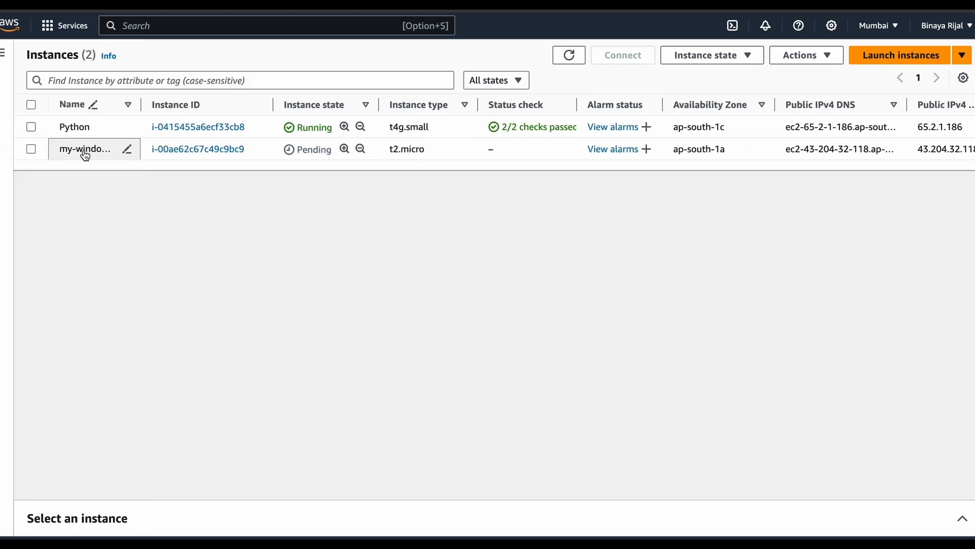
mouse_move(140, 104)
mouse_down()
mouse_move(170, 104)
mouse_move(159, 104)
mouse_up()
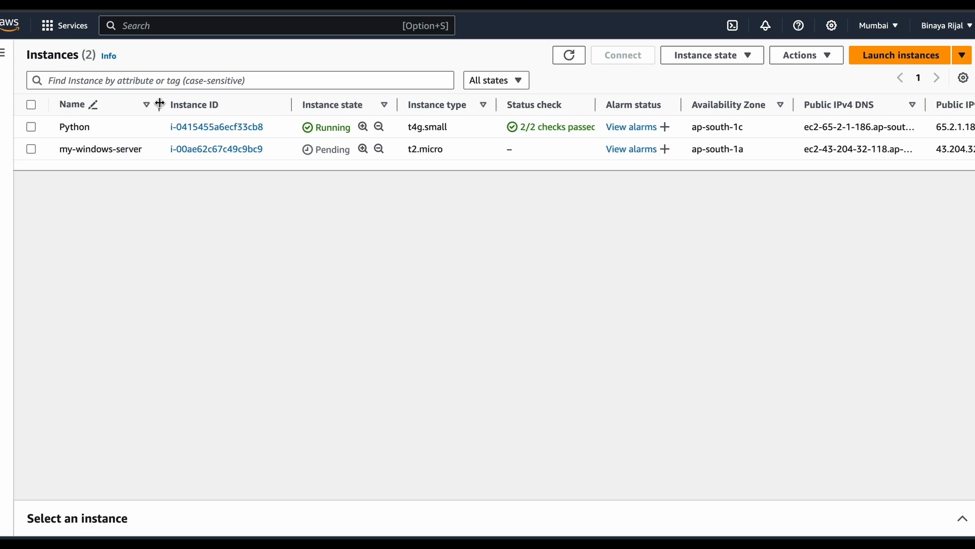
Download the remote desktop file from the RDP client connection options of my-windows-server
click(233, 149)
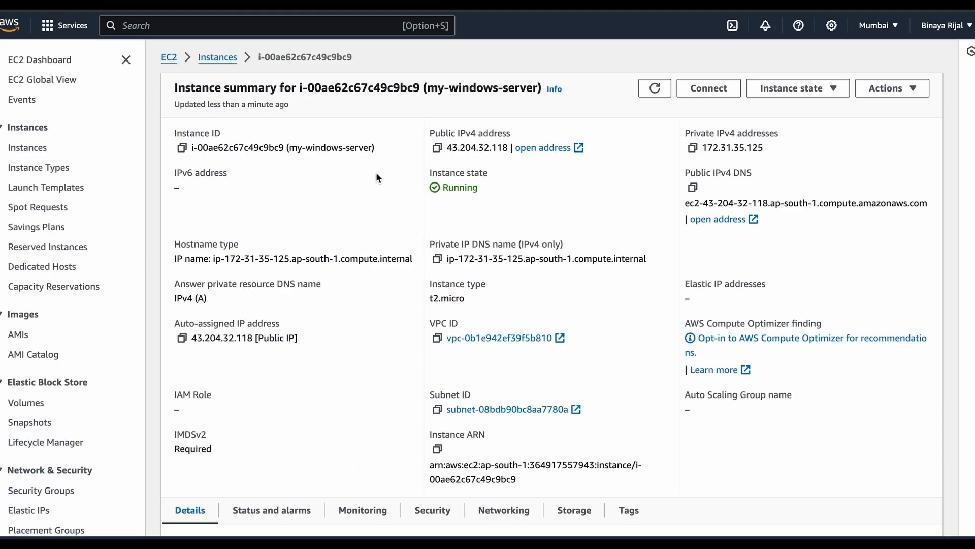
click(701, 89)
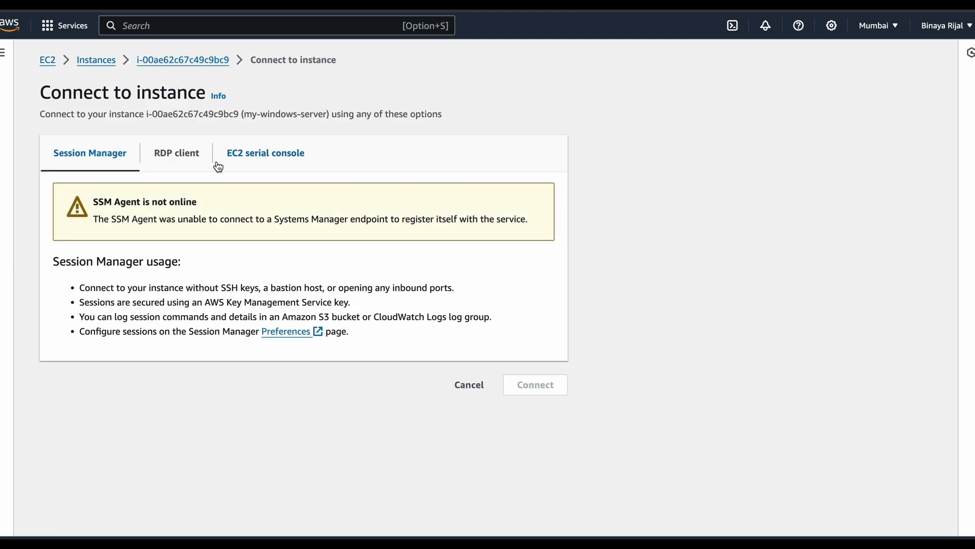
click(192, 155)
scroll(195, 267, down, 3)
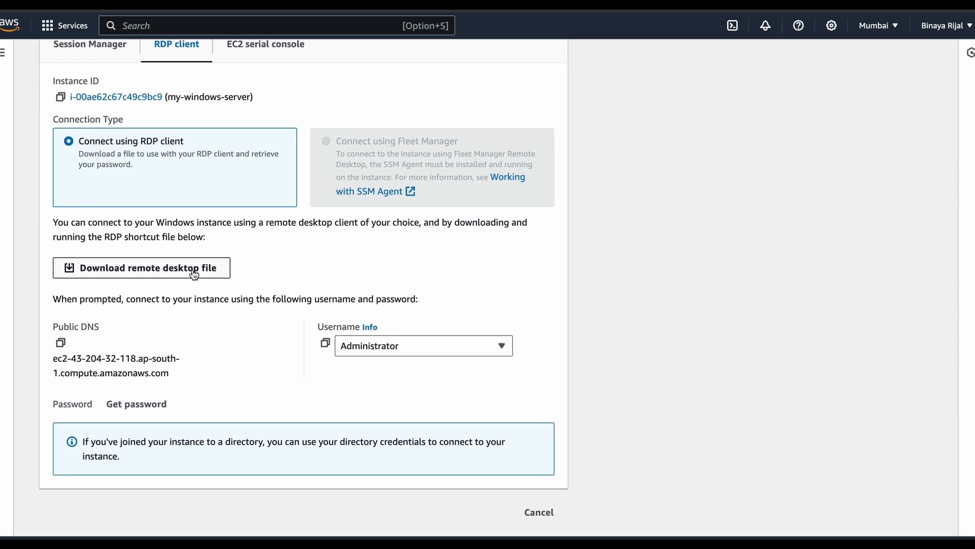
click(133, 276)
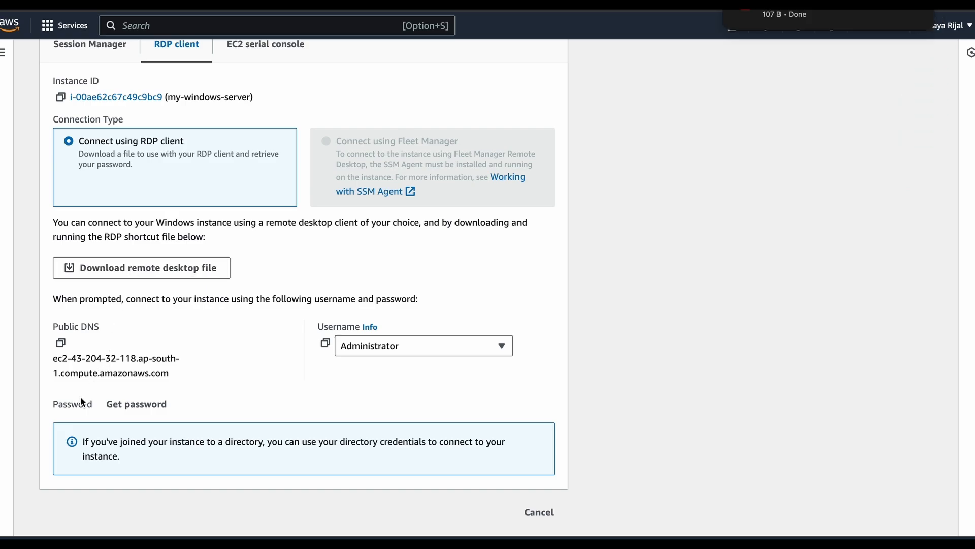
Try to retrieve and decrypt the Windows administrator password for the new instance
click(138, 406)
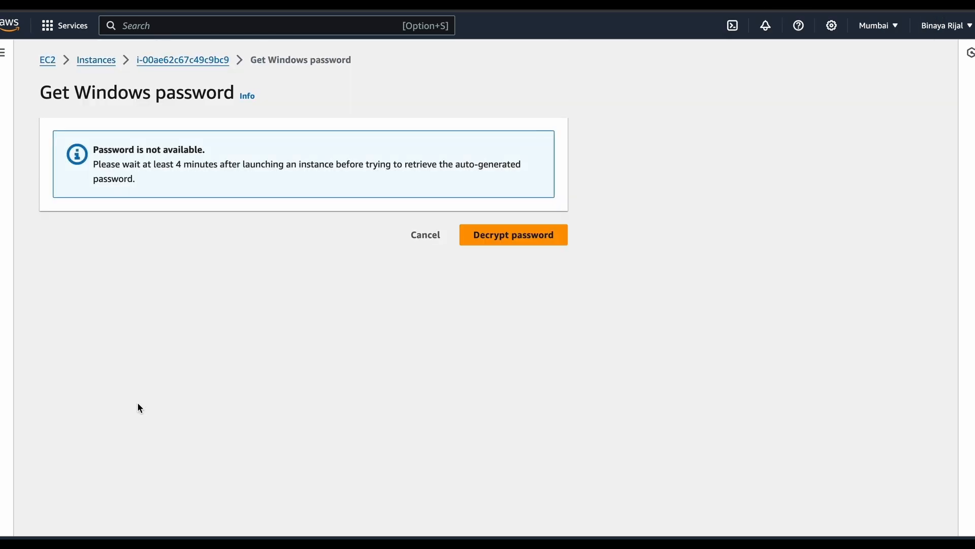
click(475, 234)
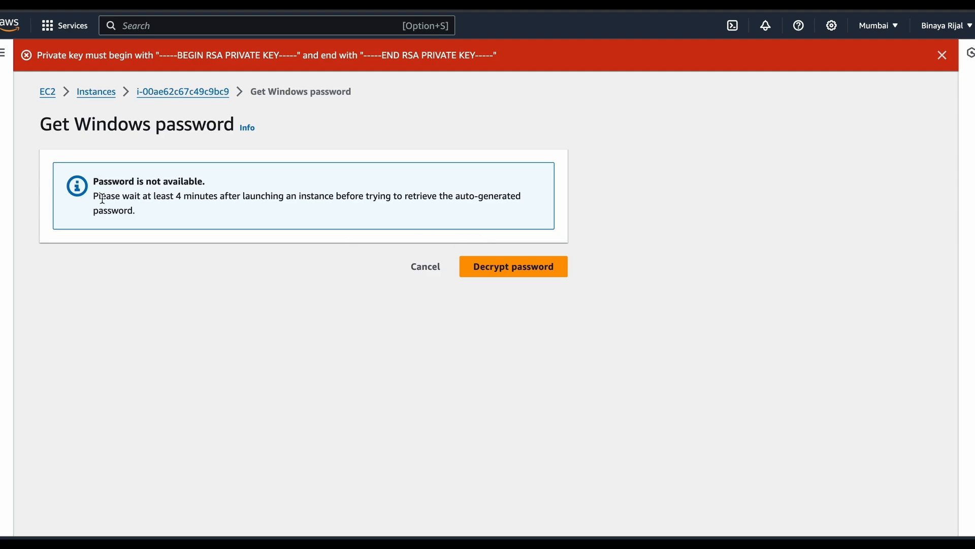
drag(99, 197, 237, 216)
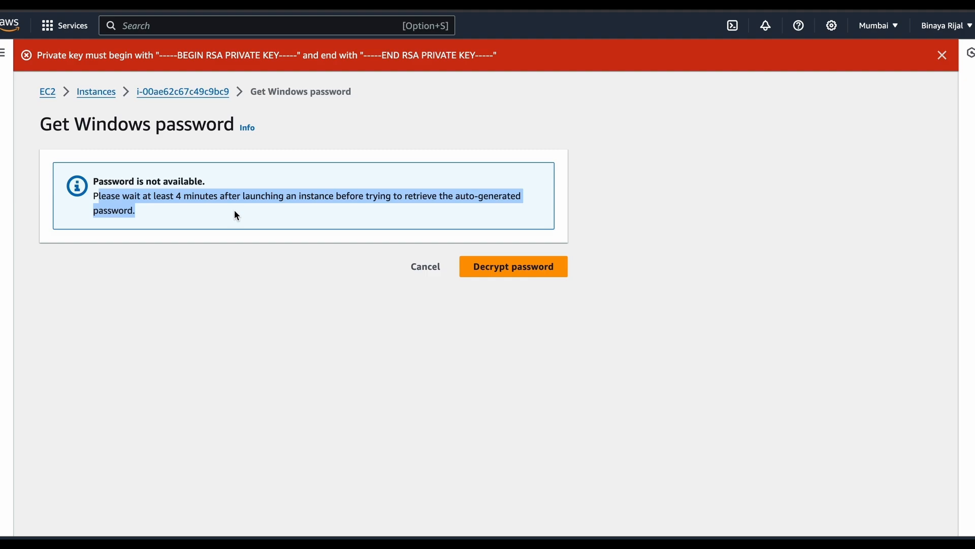
Return to the instances list and reopen the Windows password retrieval page through my-windows-server's RDP client connection options
click(102, 90)
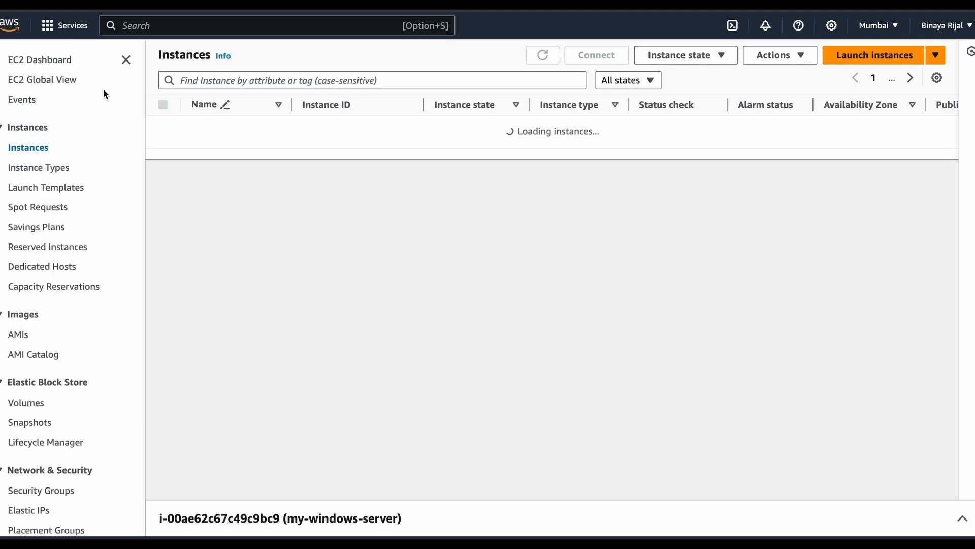
click(314, 151)
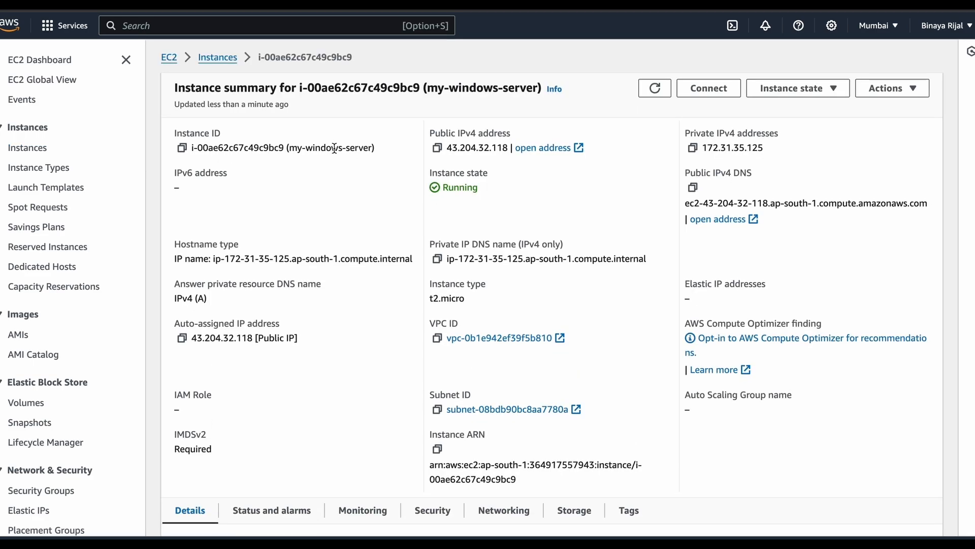
click(703, 92)
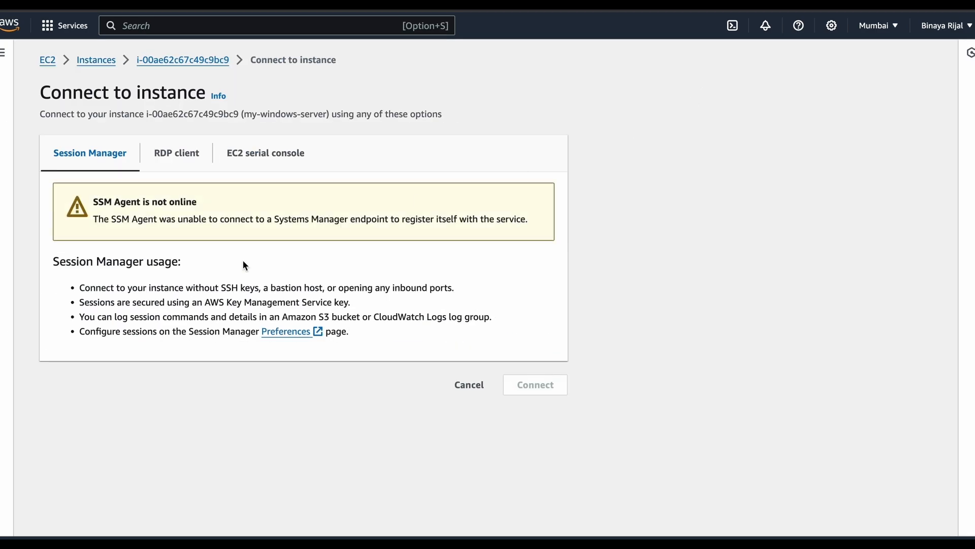
click(183, 147)
scroll(205, 238, down, 1)
scroll(205, 238, down, 2)
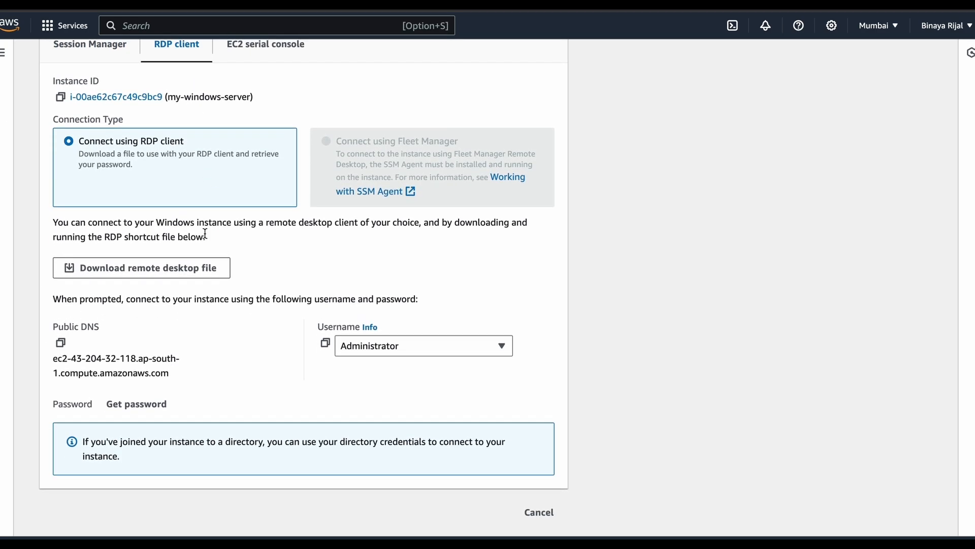
click(146, 402)
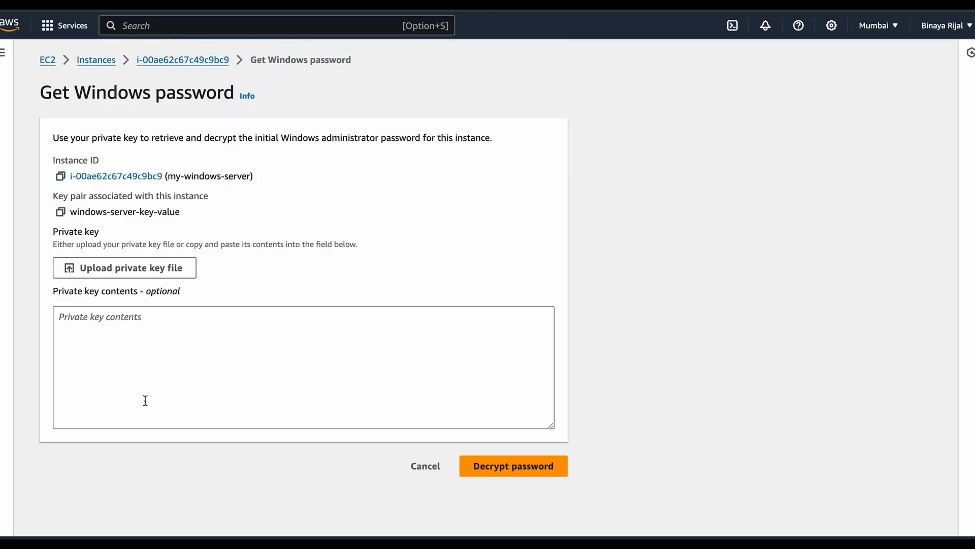
Upload the private key file windows-server-key-value.pem from Downloads, decrypt the administrator password and copy it
click(104, 276)
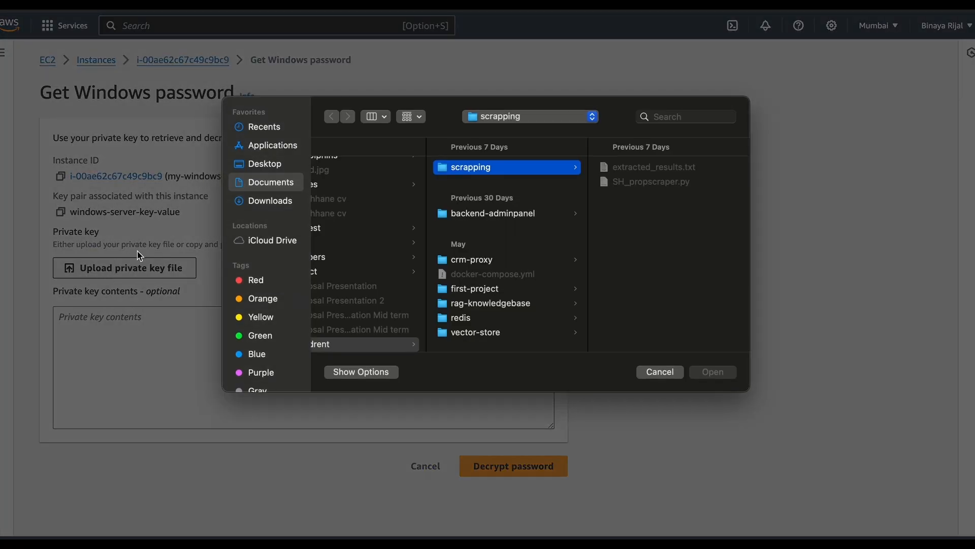
click(275, 202)
double_click(378, 181)
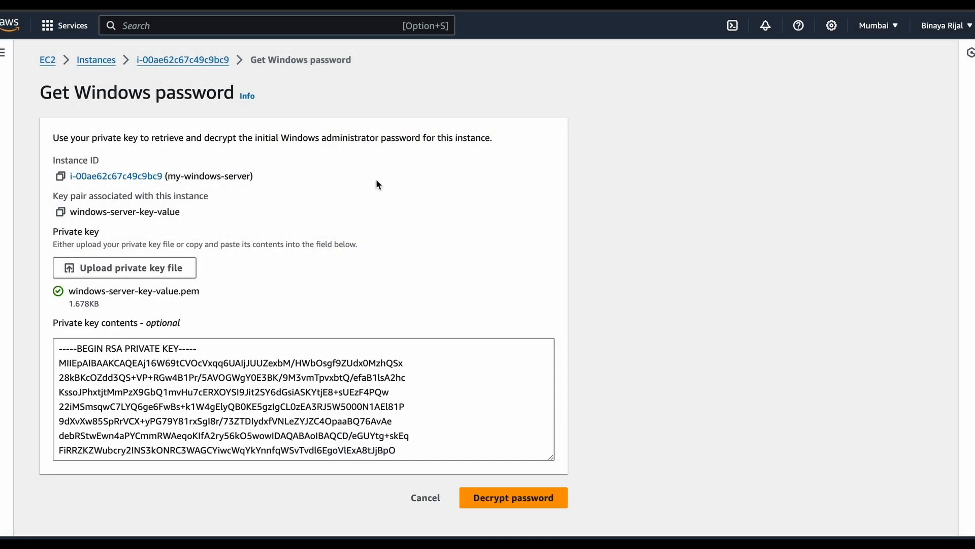
click(496, 501)
scroll(292, 387, down, 3)
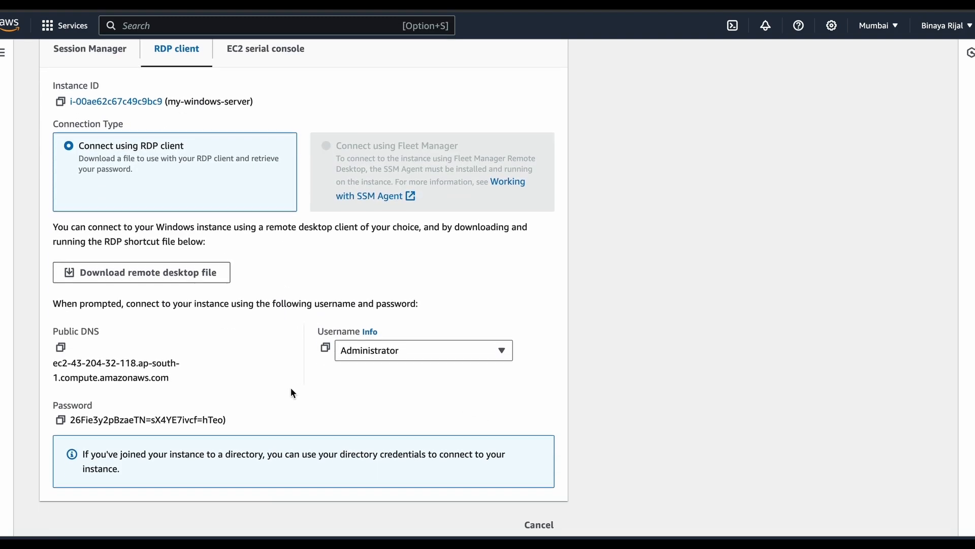
click(61, 420)
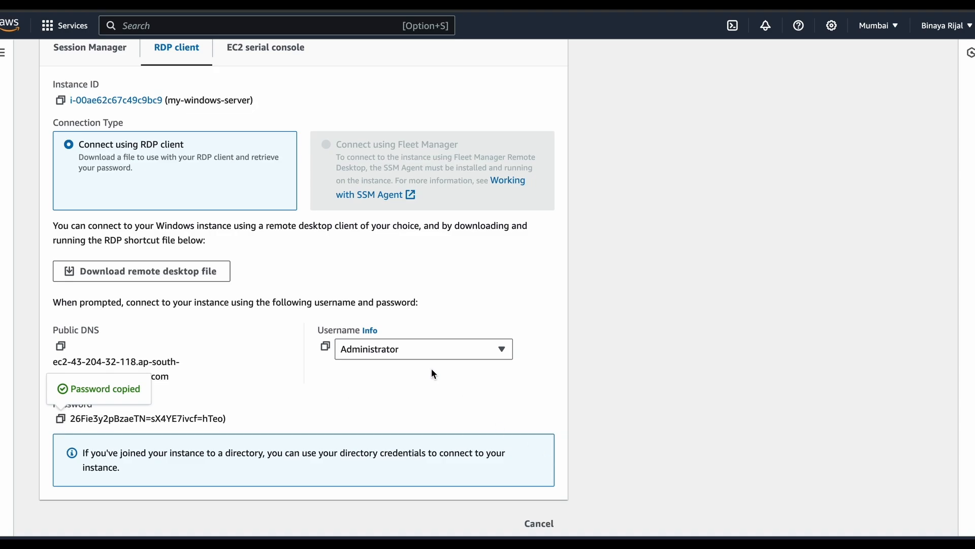
Connect with the downloaded my-windows-server.rdp file, pasting the Administrator account's password and accepting the unverified certificate
scroll(434, 375, up, 1)
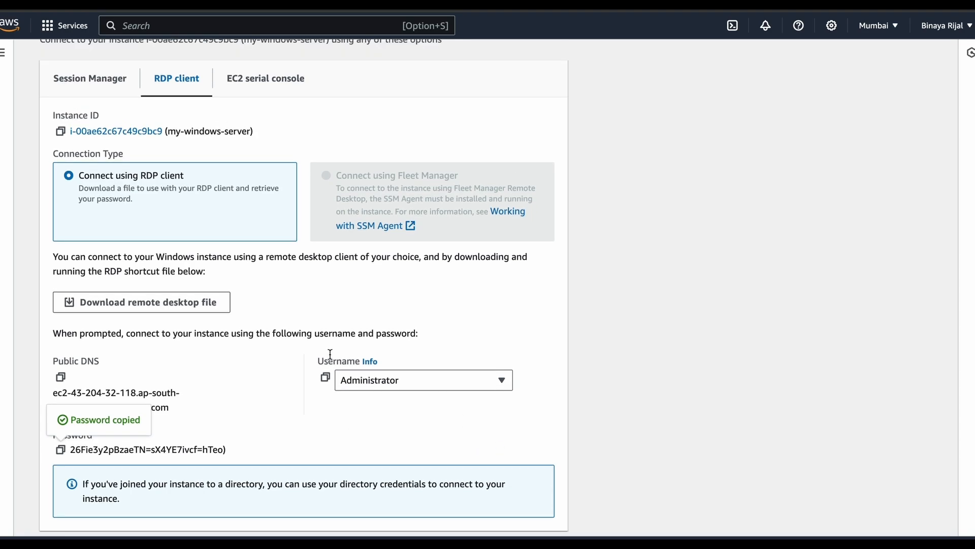
click(211, 311)
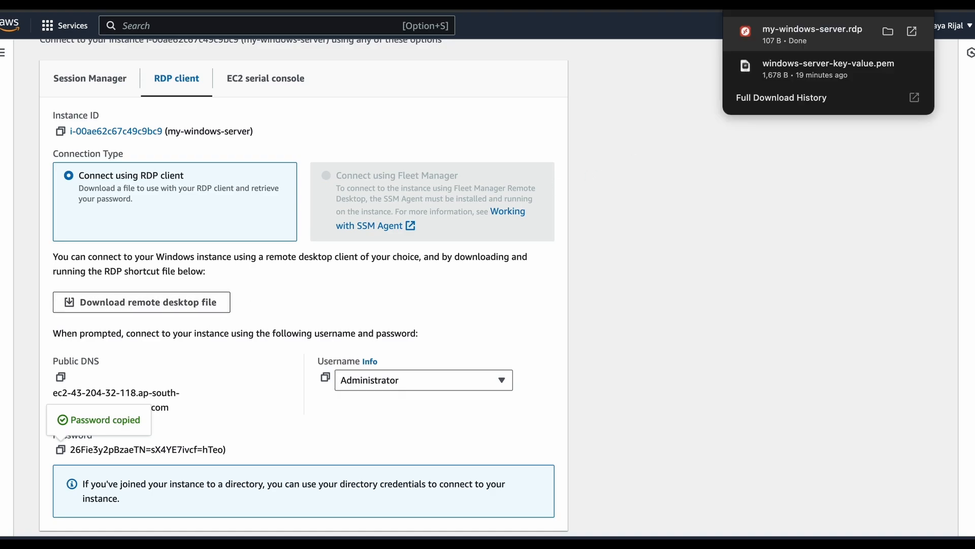
click(836, 32)
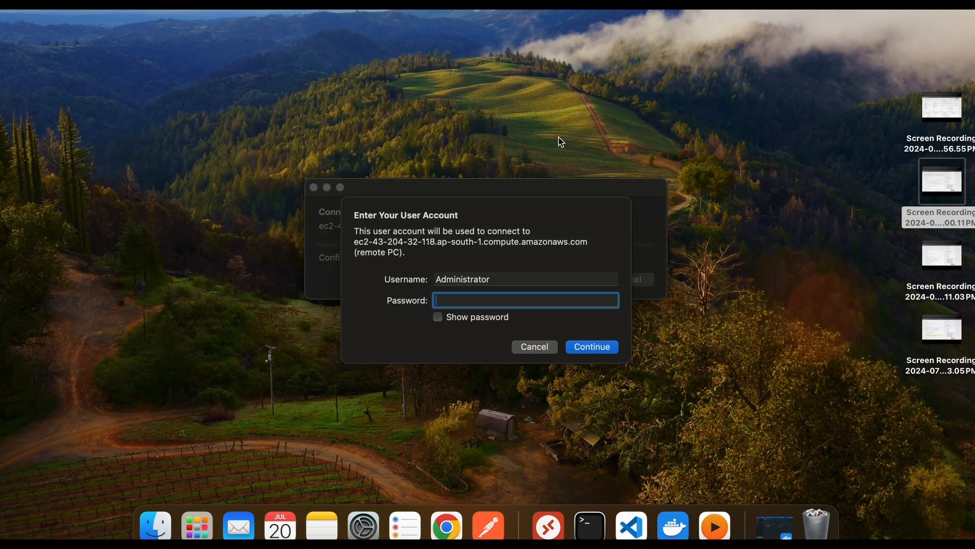
key(super+v)
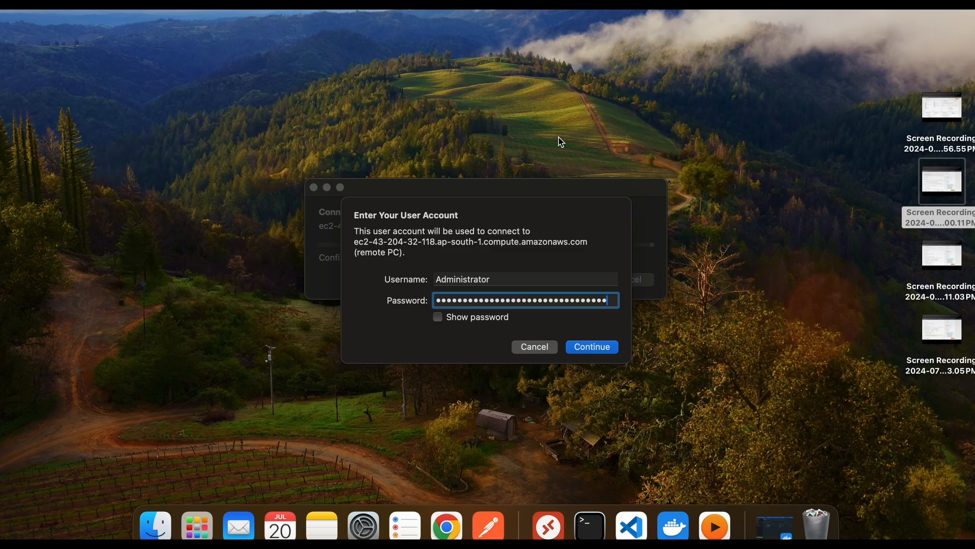
click(589, 346)
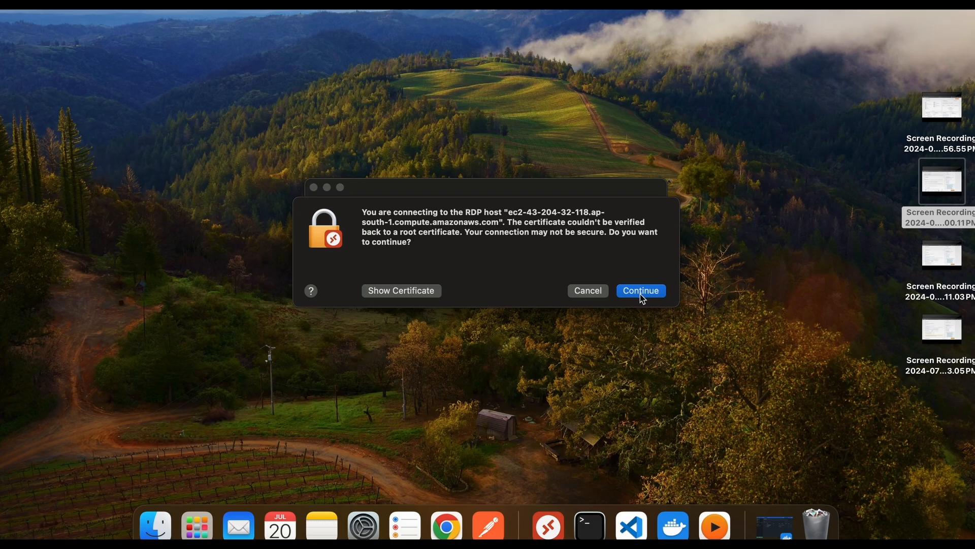
click(641, 294)
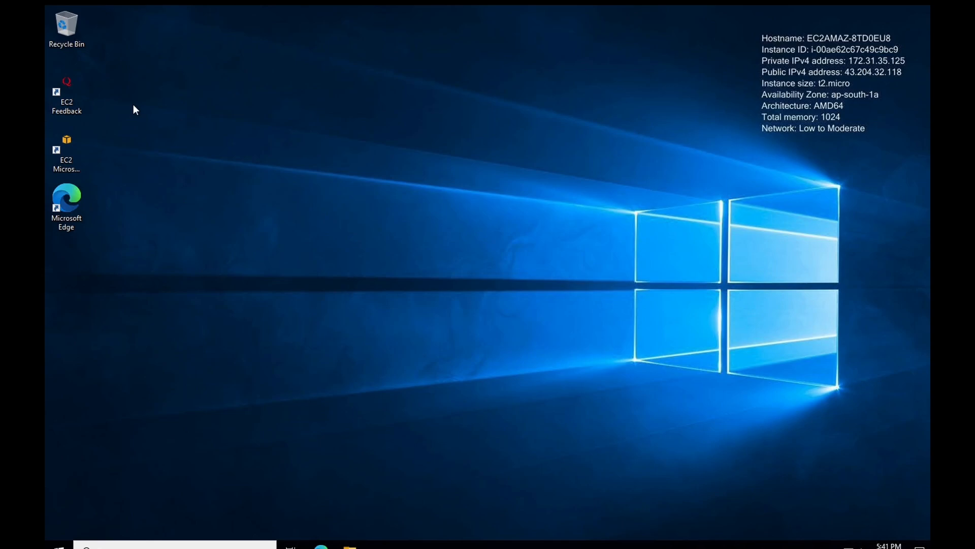
Launch Microsoft Edge on the remote Windows Server desktop
click(77, 193)
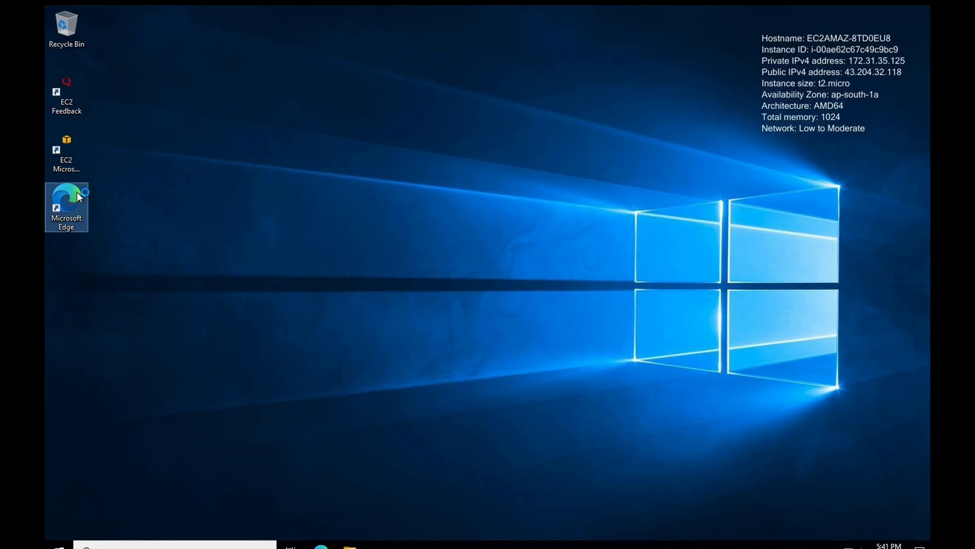